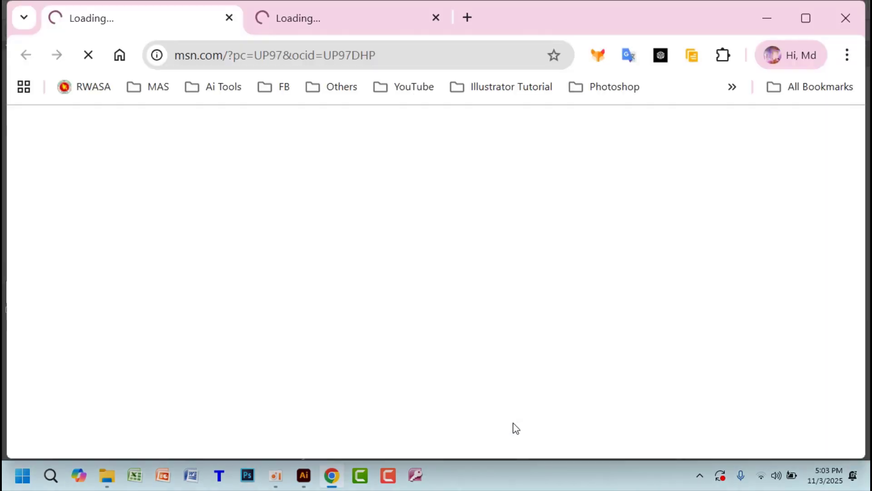
# Close the extra tab and copy the Wikipedia Google Drive logo from the Google Images results
pyautogui.click(228, 18)
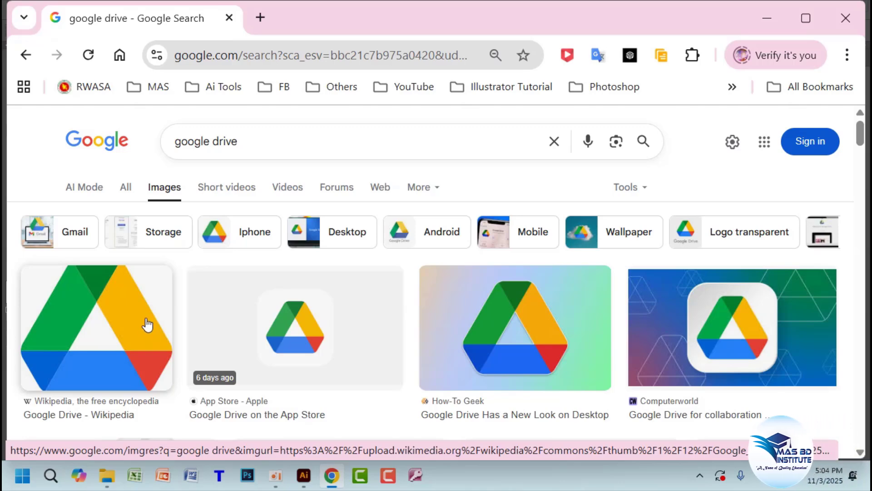
pyautogui.rightClick(147, 325)
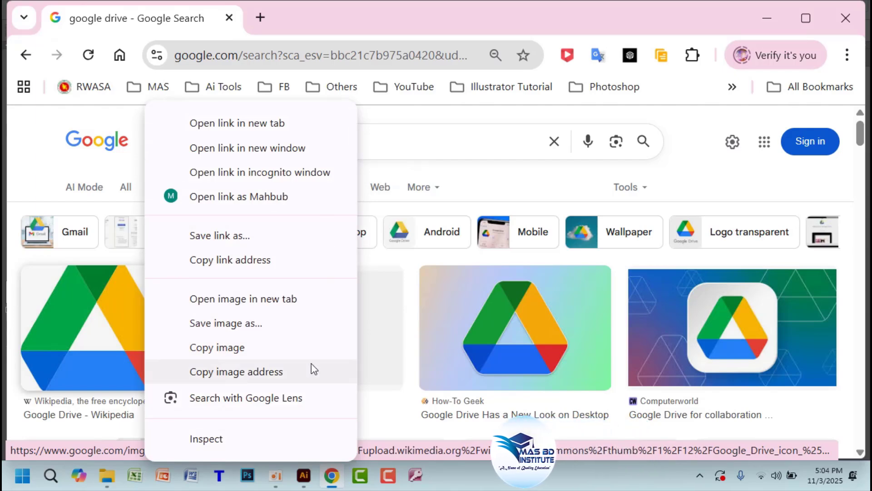
pyautogui.click(241, 349)
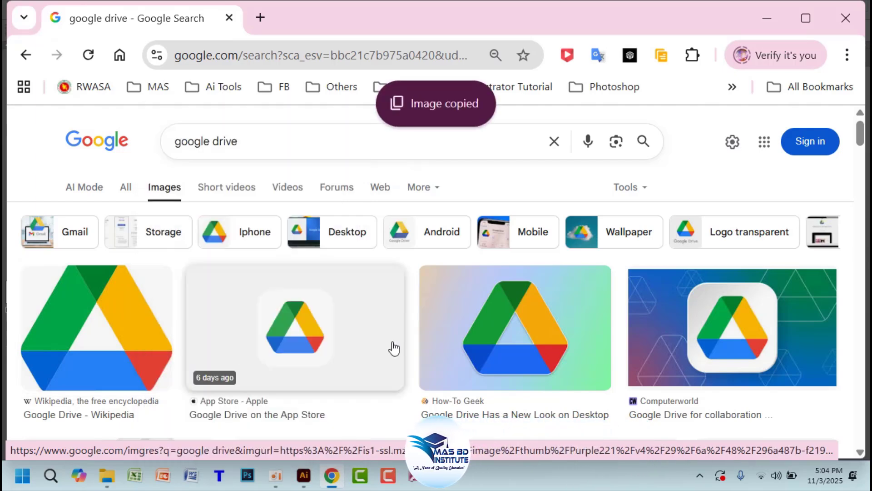
# Paste the 237 × 212 px Drive logo into Illustrator and place it beyond the artboard's upper-right corner
pyautogui.click(767, 12)
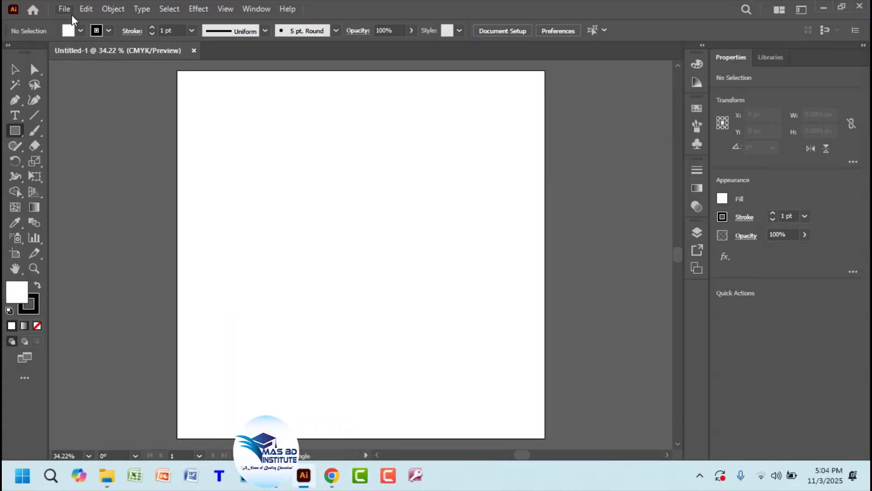
pyautogui.click(83, 11)
pyautogui.click(125, 80)
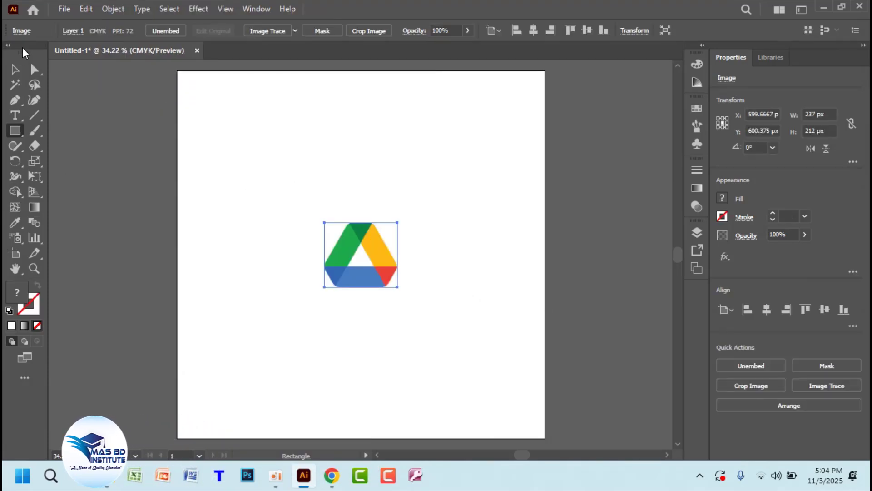
pyautogui.click(16, 71)
pyautogui.moveTo(375, 224); pyautogui.dragTo(611, 109)
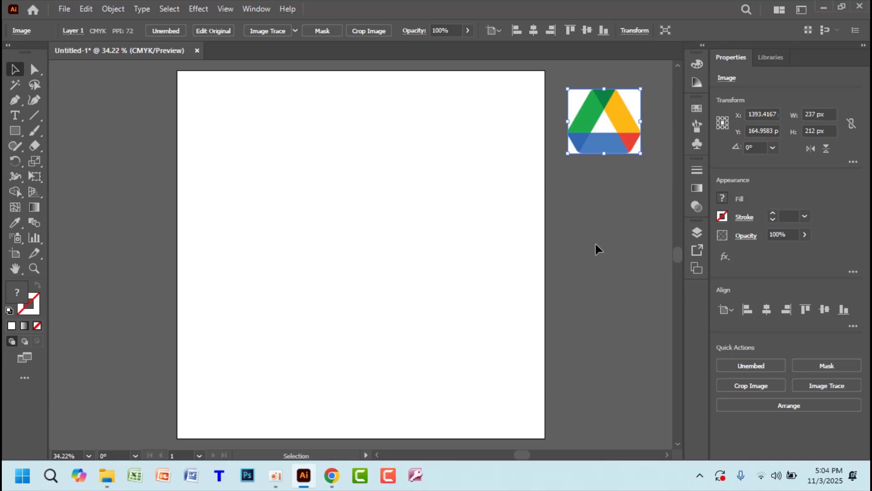
pyautogui.click(618, 244)
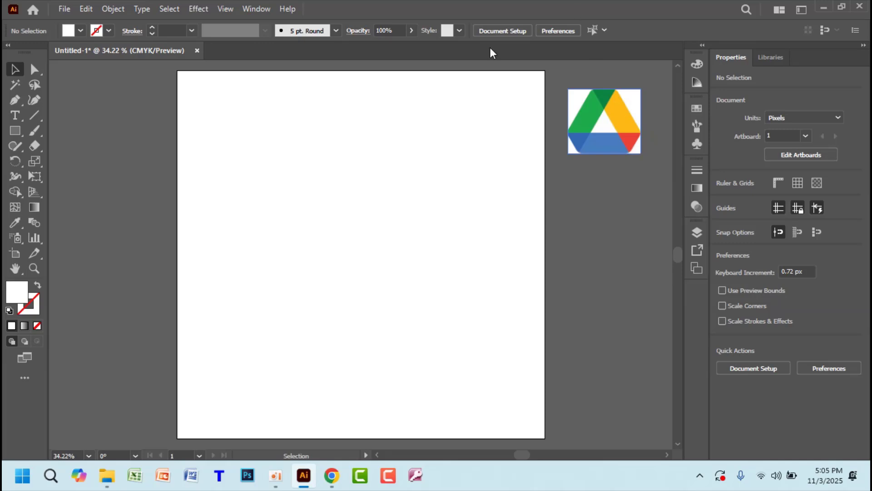
# Tear off the Rectangle tool group into a floating panel, move it up, and select the Polygon tool
pyautogui.click(18, 136)
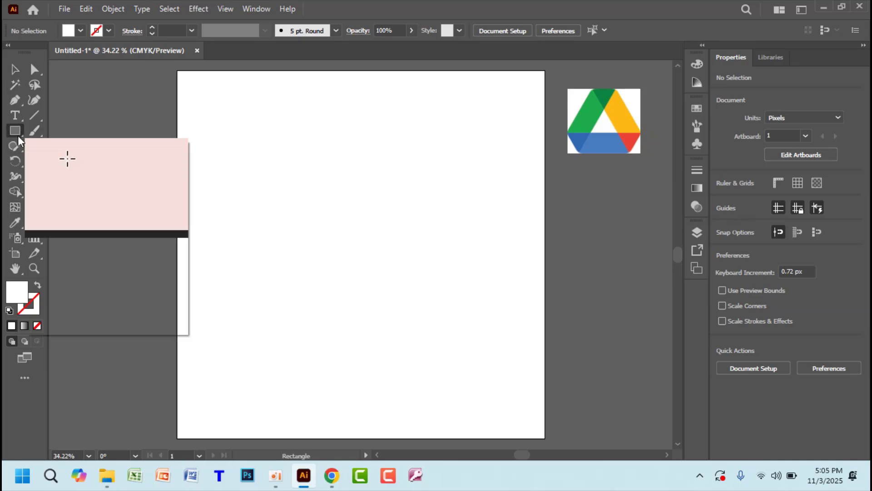
pyautogui.moveTo(18, 136); pyautogui.dragTo(18, 138)
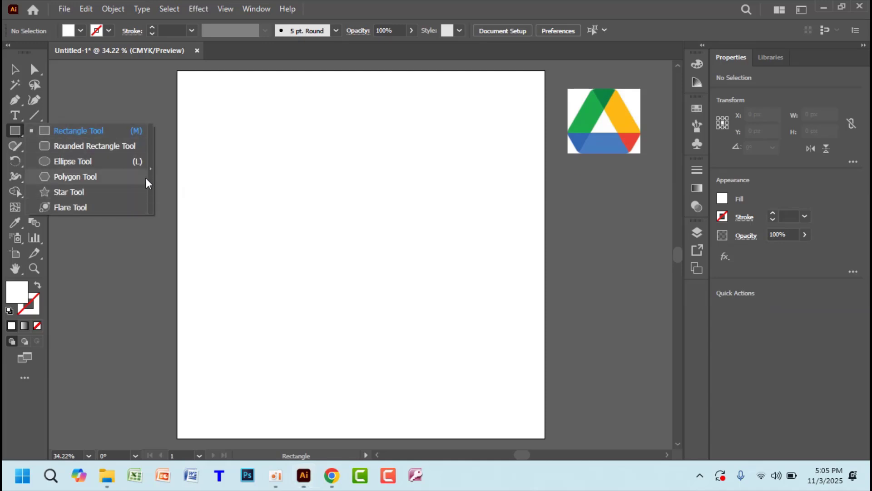
pyautogui.click(151, 168)
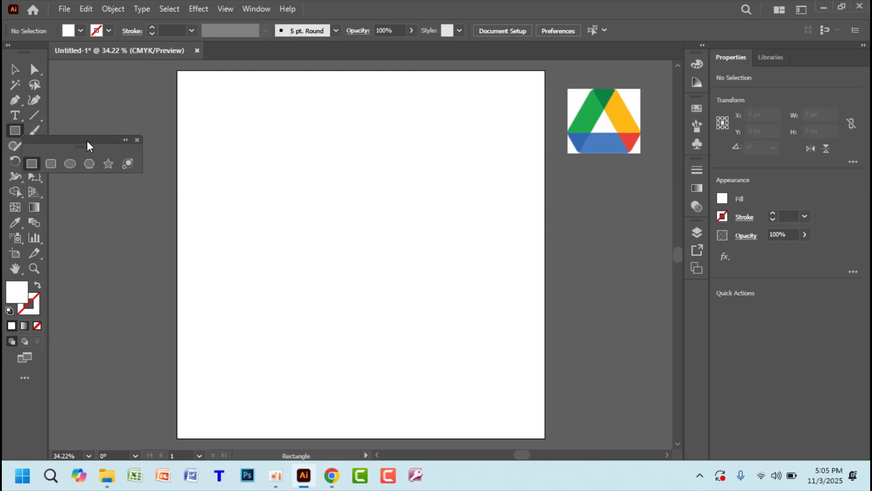
pyautogui.moveTo(86, 140); pyautogui.dragTo(124, 81)
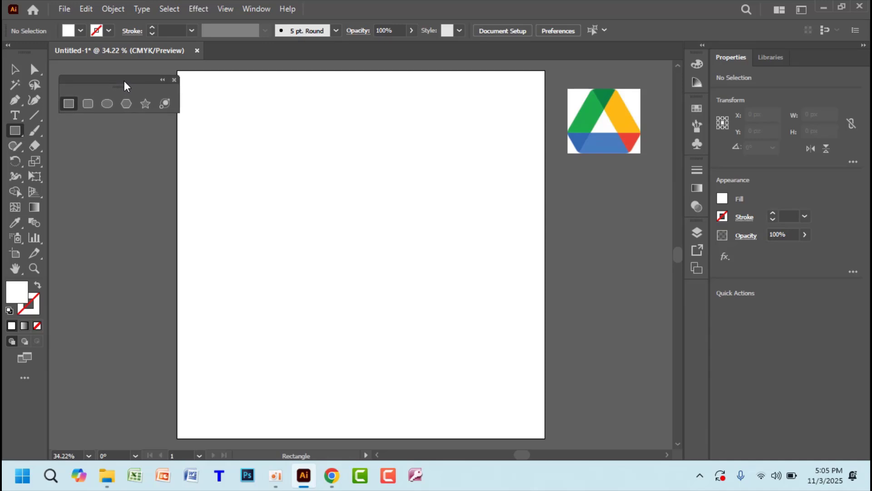
pyautogui.click(127, 106)
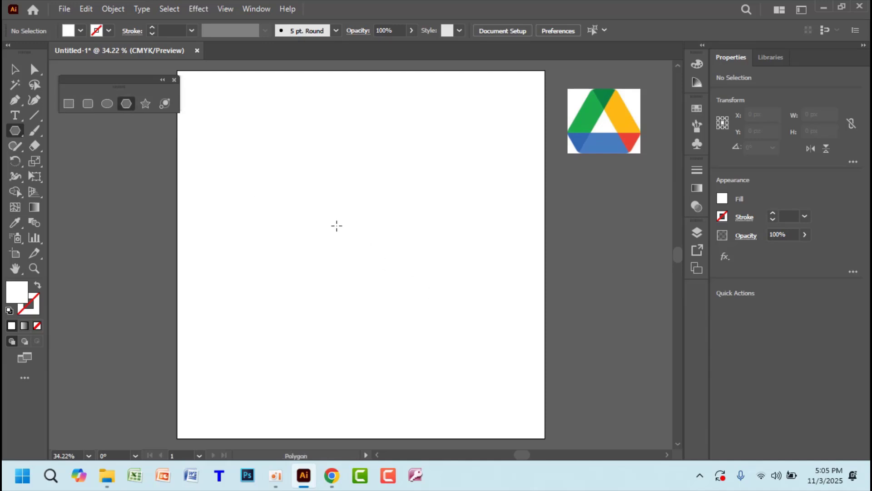
# Draw a large upright three-sided polygon near the artboard's top-left, then deselect it
pyautogui.moveTo(311, 211); pyautogui.dragTo(380, 276)
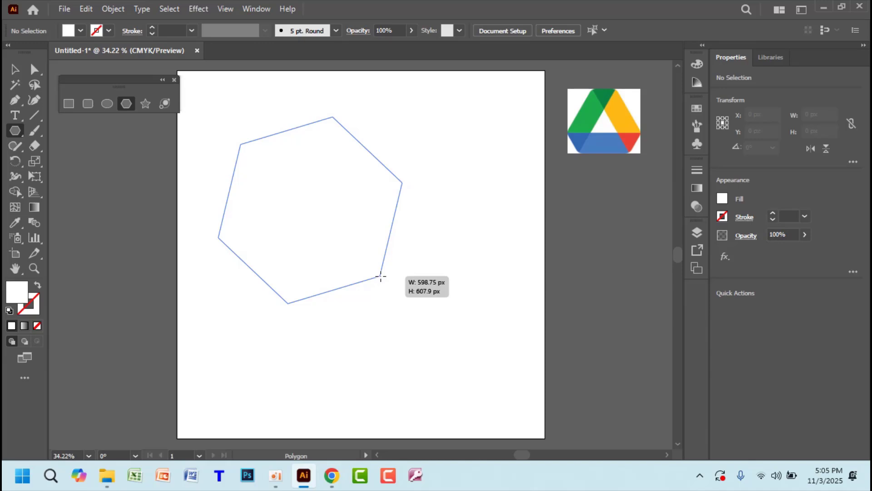
pyautogui.press('Down')
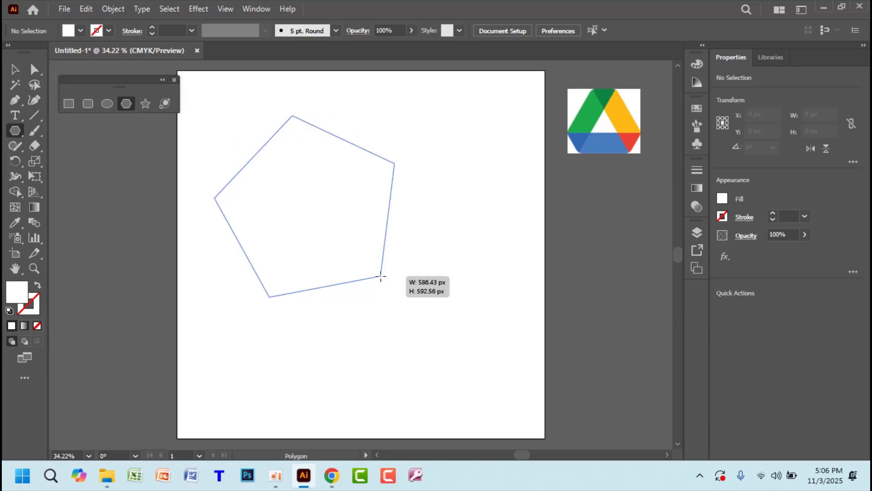
pyautogui.press('Down')
pyautogui.press('Down')
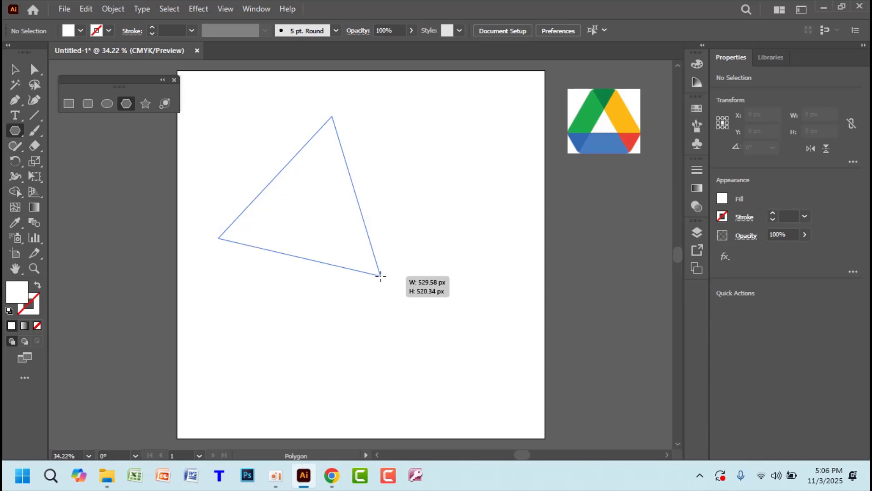
pyautogui.moveTo(381, 276); pyautogui.dragTo(397, 267)
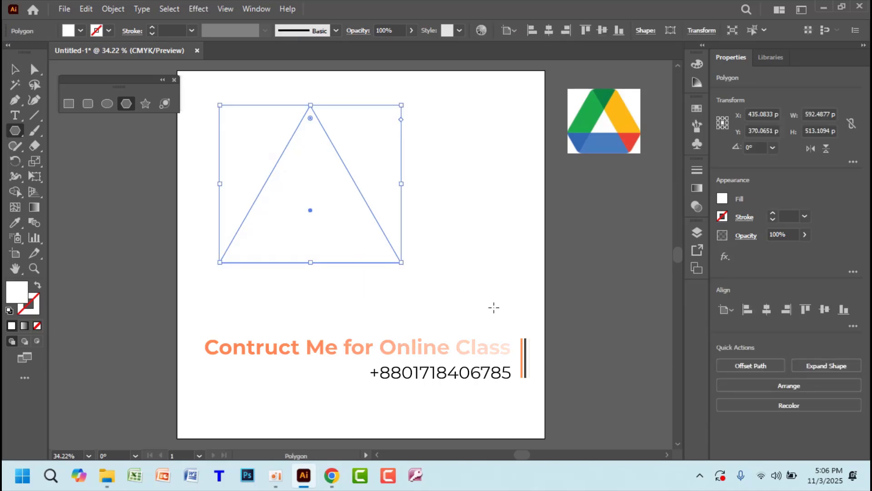
pyautogui.click(14, 68)
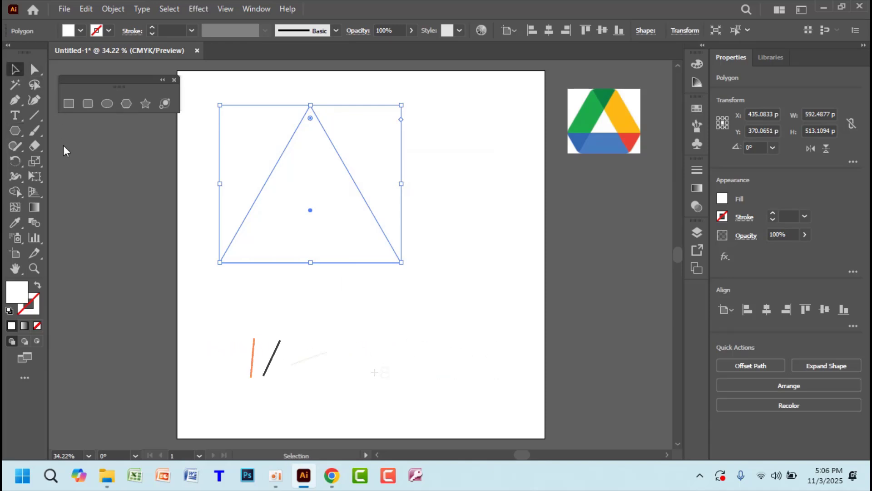
pyautogui.click(131, 229)
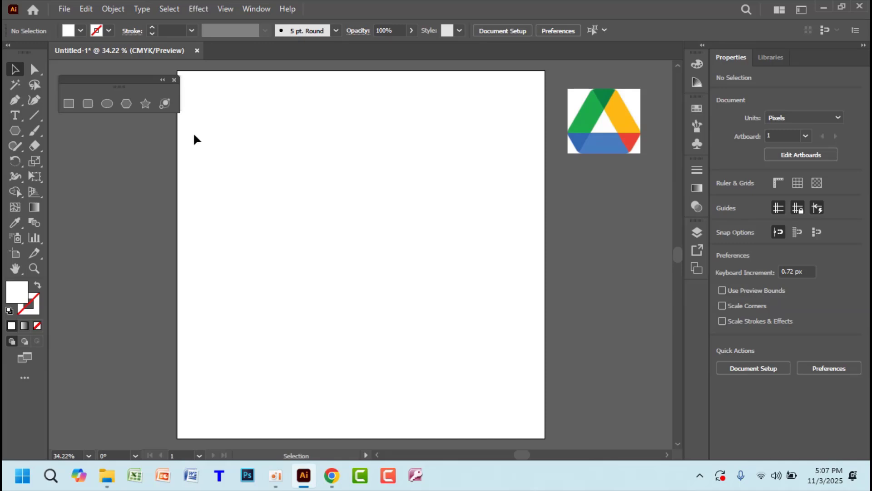
# Give the selected triangle a black 1 pt stroke from the Control bar swatches
pyautogui.moveTo(192, 132); pyautogui.dragTo(456, 399)
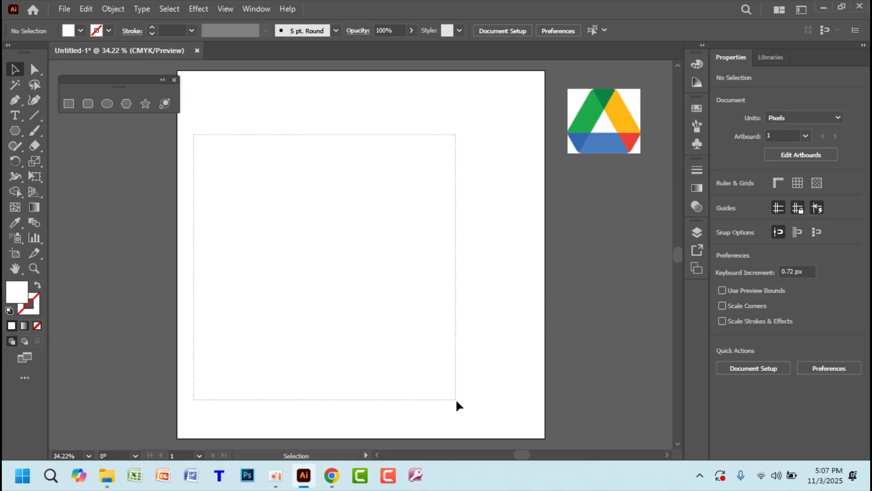
pyautogui.click(34, 302)
pyautogui.click(109, 31)
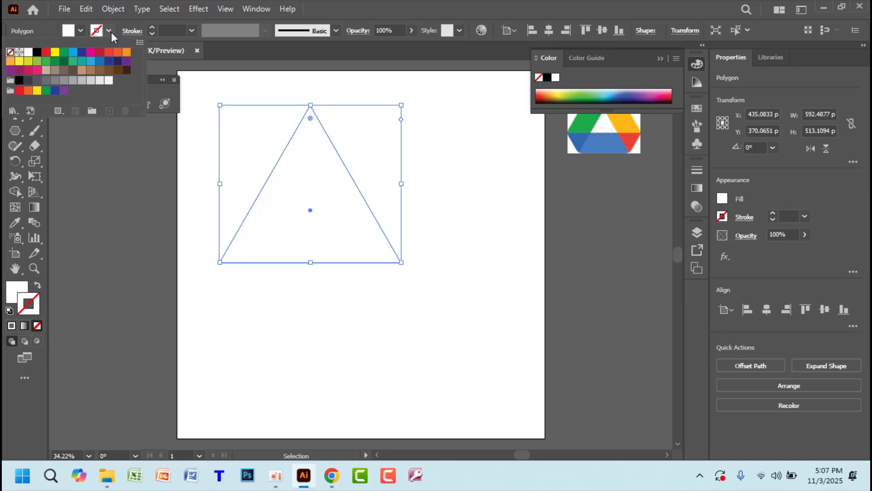
pyautogui.click(37, 52)
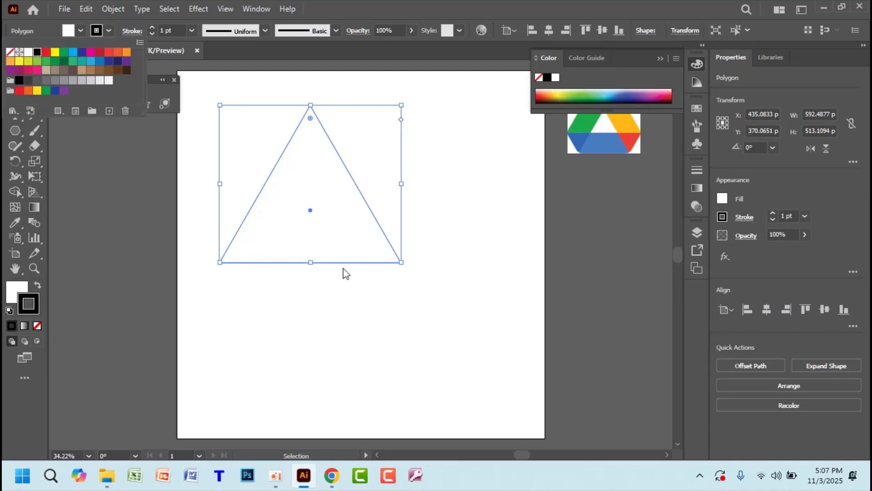
pyautogui.click(402, 331)
# Scale the triangle down to about 175 × 152 px and move it down-left
pyautogui.click(401, 331)
pyautogui.click(400, 262)
pyautogui.moveTo(402, 262); pyautogui.dragTo(339, 217)
pyautogui.moveTo(339, 218); pyautogui.dragTo(300, 234)
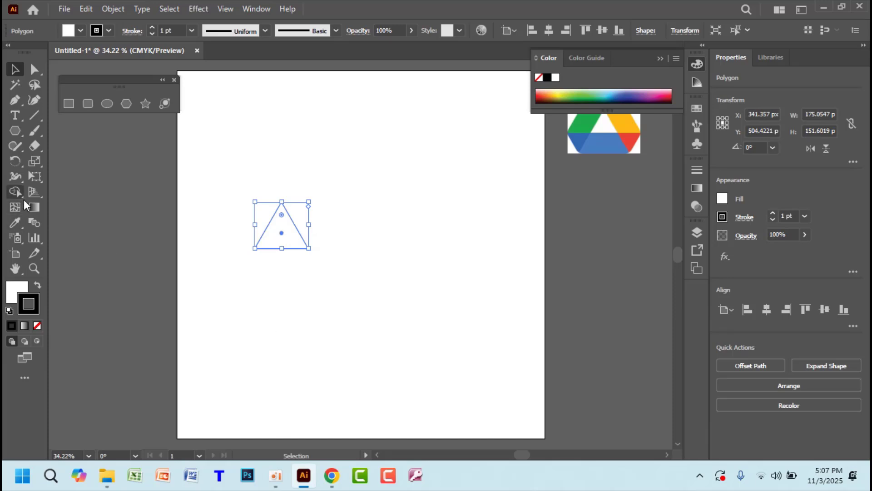
# Rotate a 180° copy of the triangle around its bottom-right corner
pyautogui.click(15, 161)
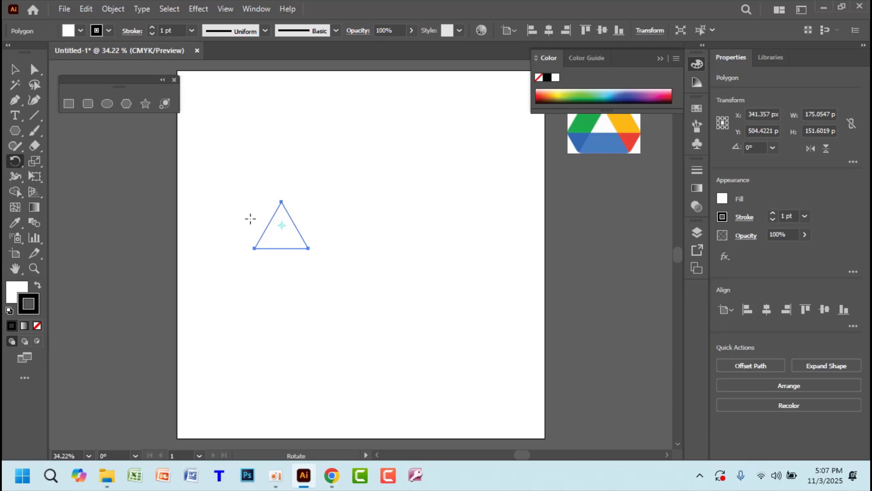
pyautogui.click(308, 248)
pyautogui.moveTo(281, 213); pyautogui.dragTo(353, 299)
pyautogui.press('v')
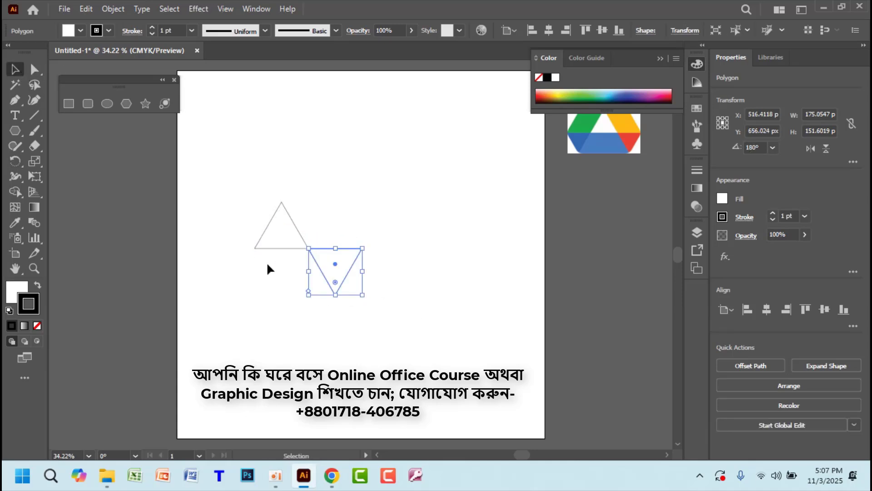
# Move both triangles to the right, then reselect only the upright one
pyautogui.moveTo(237, 205); pyautogui.dragTo(346, 258)
pyautogui.moveTo(299, 234); pyautogui.dragTo(358, 235)
pyautogui.click(373, 310)
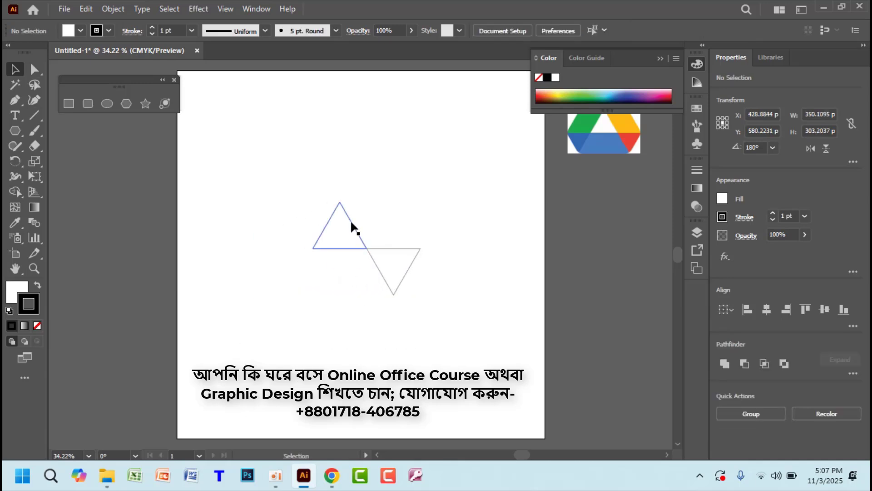
pyautogui.click(352, 226)
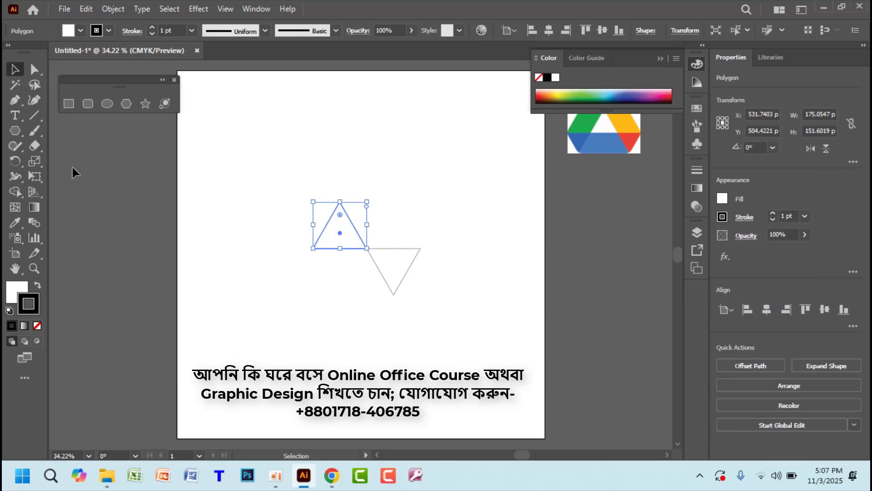
# Zoom in and rotate a 180° copy of the upright triangle around its bottom-left corner
pyautogui.click(15, 161)
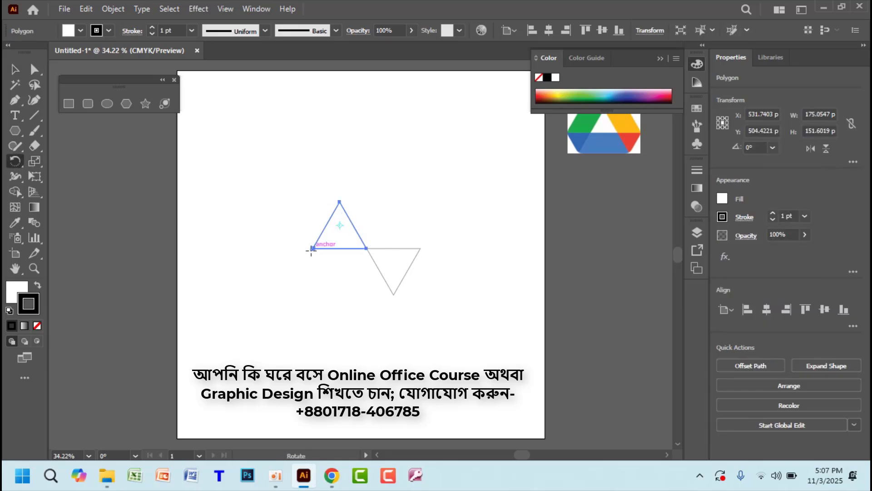
pyautogui.hotkey('ctrl', '=')
pyautogui.hotkey('ctrl', '=')
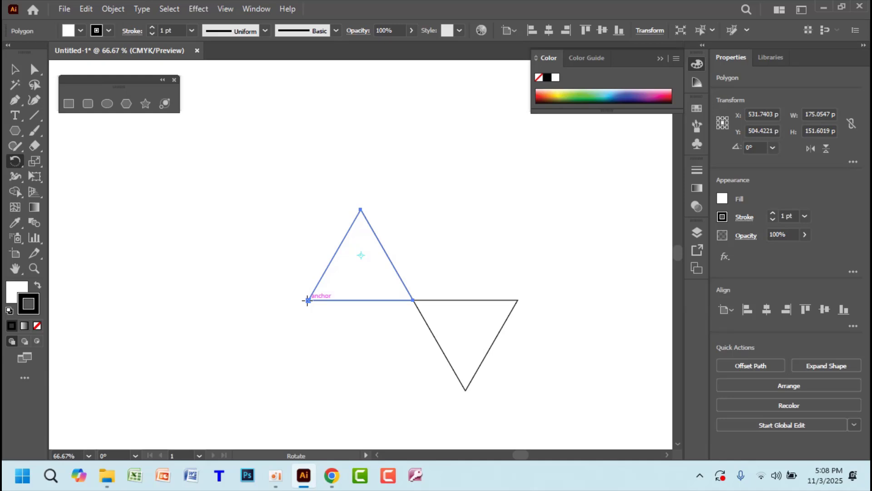
pyautogui.press('alt')
pyautogui.click(308, 299)
pyautogui.press('alt')
pyautogui.moveTo(376, 238); pyautogui.dragTo(253, 352)
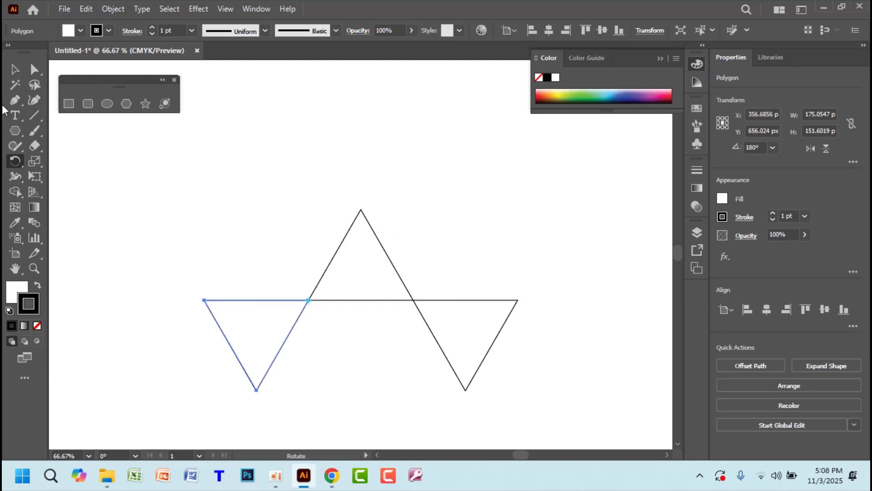
# Rotate a 180° copy of the upright triangle around its apex so it sits on top
pyautogui.click(16, 73)
pyautogui.click(368, 236)
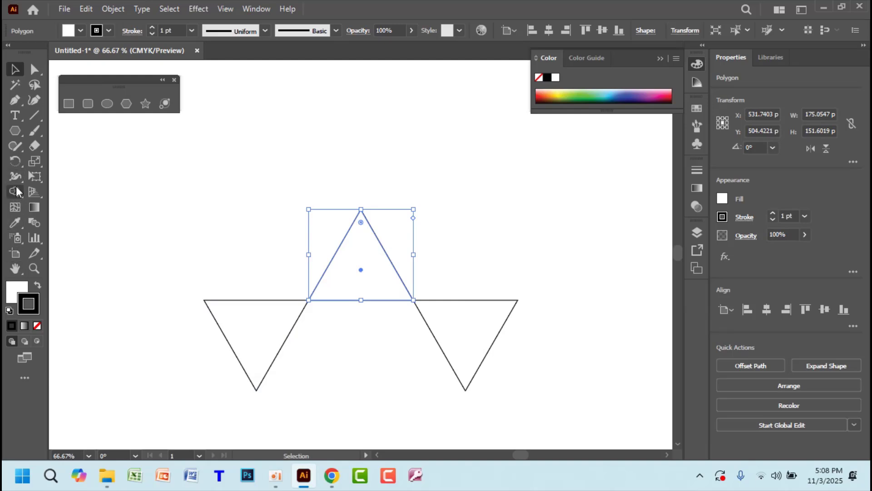
pyautogui.click(14, 164)
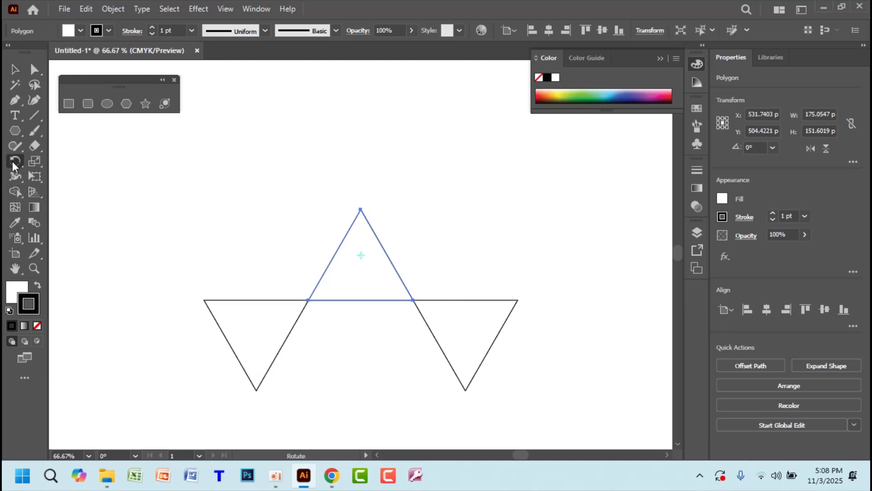
pyautogui.click(360, 209)
pyautogui.moveTo(390, 259); pyautogui.dragTo(335, 187)
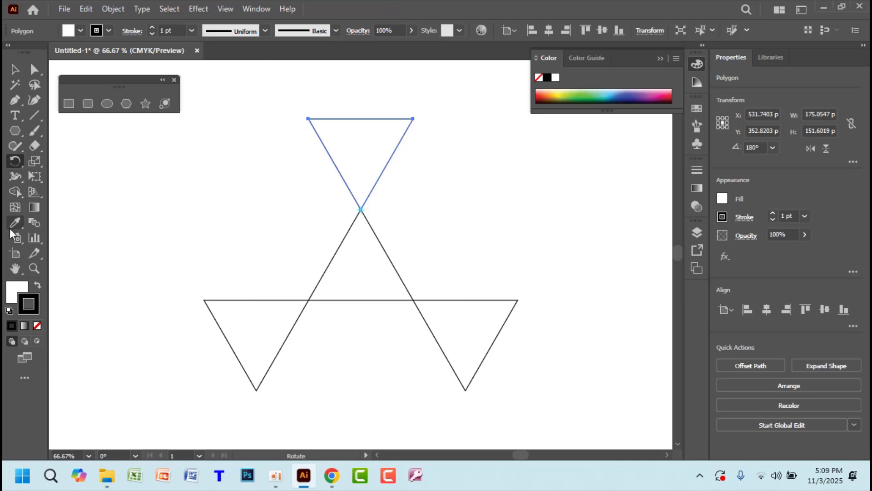
# Pen-trace six anchors through the outer triangle corners and close the path back at the start
pyautogui.click(15, 99)
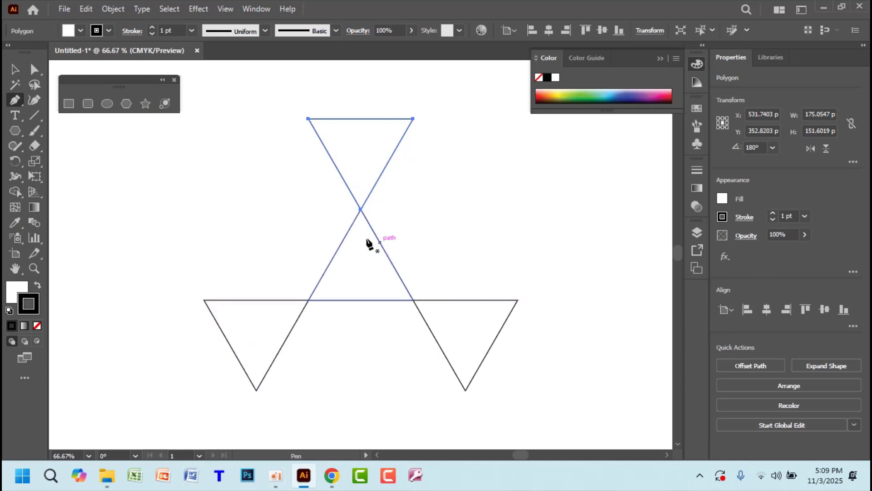
pyautogui.click(204, 299)
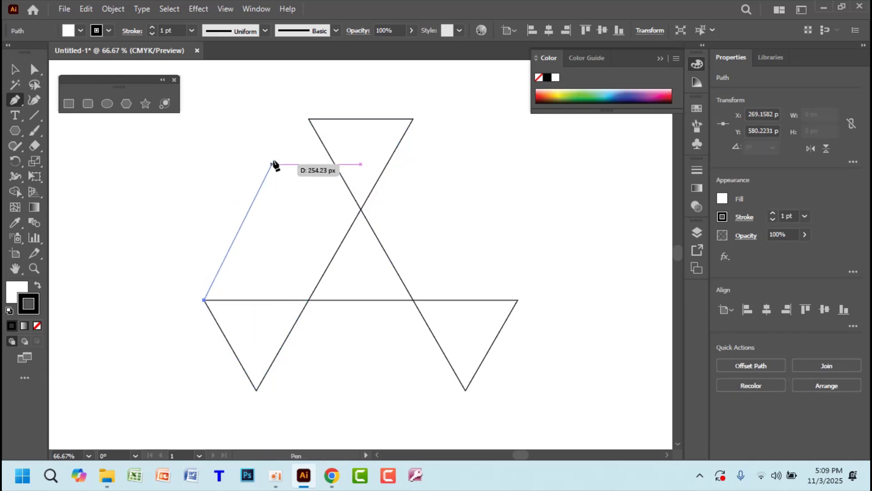
pyautogui.click(309, 119)
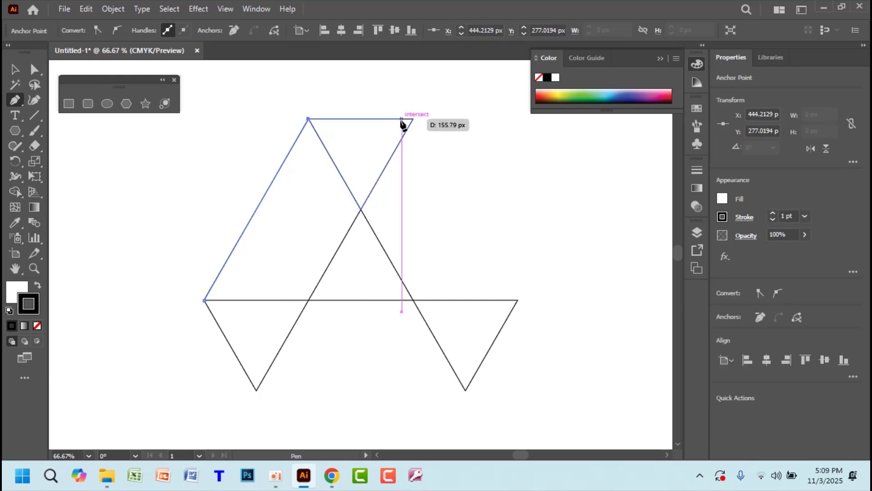
pyautogui.click(413, 119)
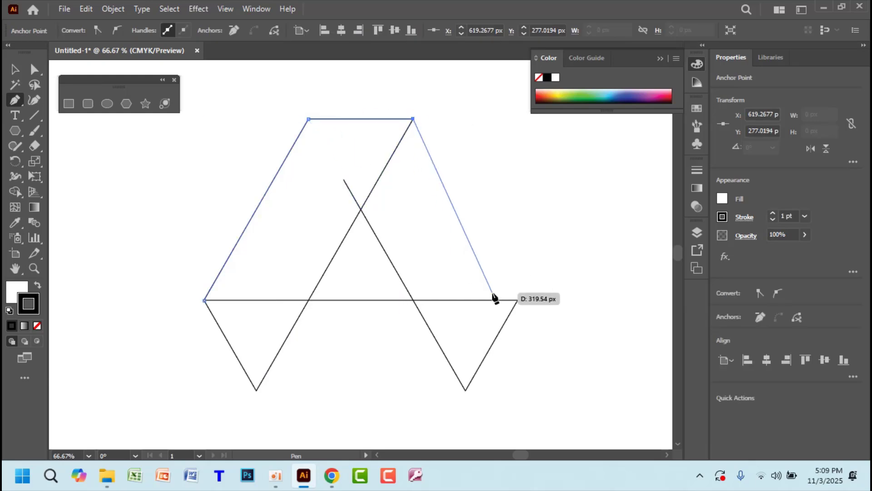
pyautogui.click(518, 300)
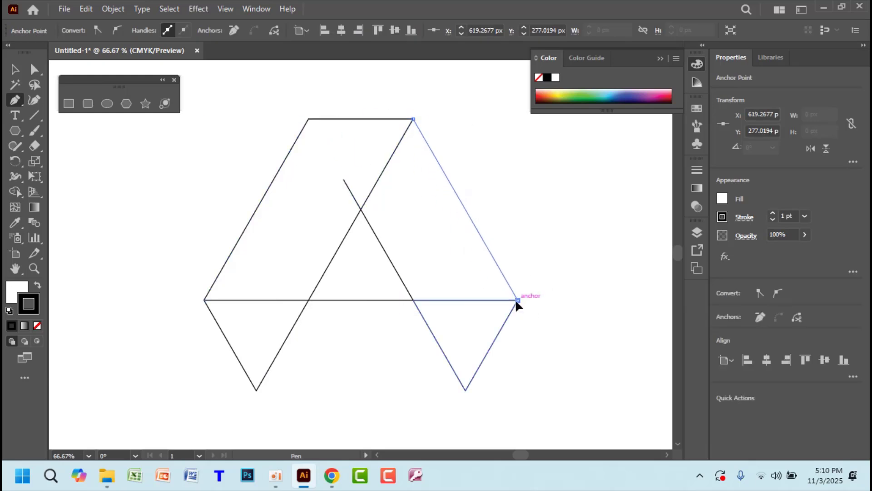
pyautogui.click(465, 390)
pyautogui.click(256, 390)
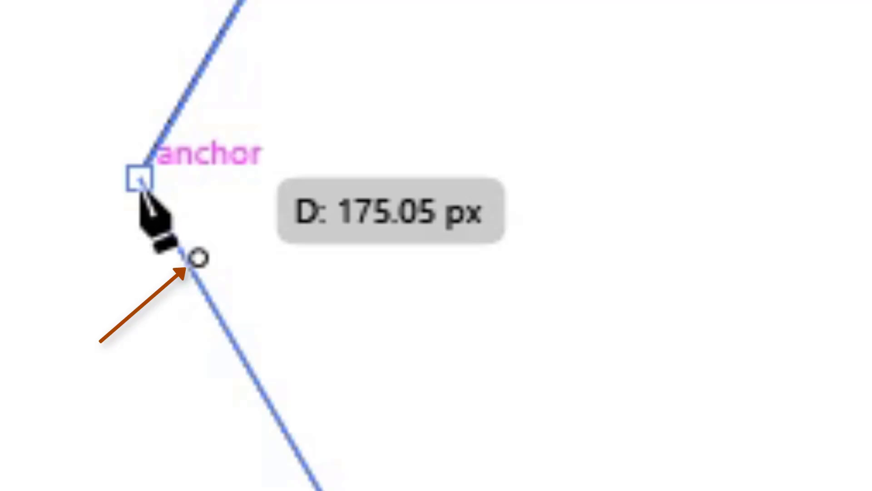
pyautogui.moveTo(141, 182)
pyautogui.mouseDown()
pyautogui.moveTo(96, 219)
pyautogui.moveTo(144, 192)
pyautogui.mouseUp()
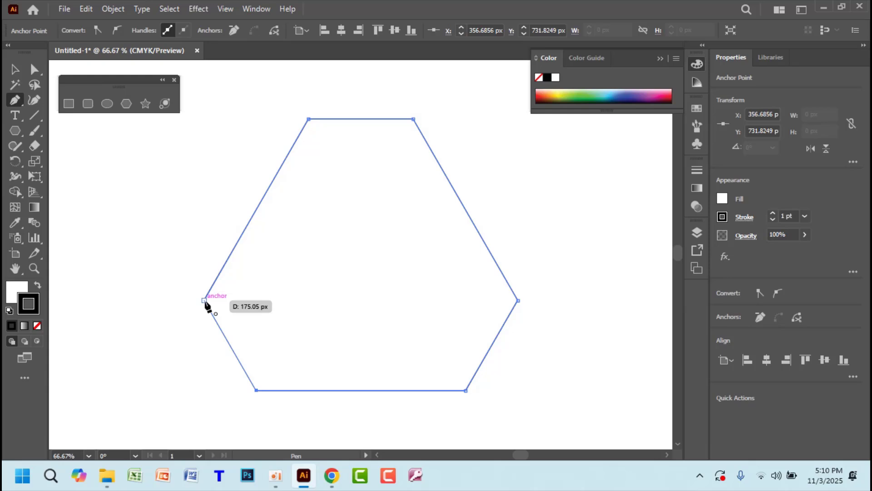
pyautogui.click(204, 300)
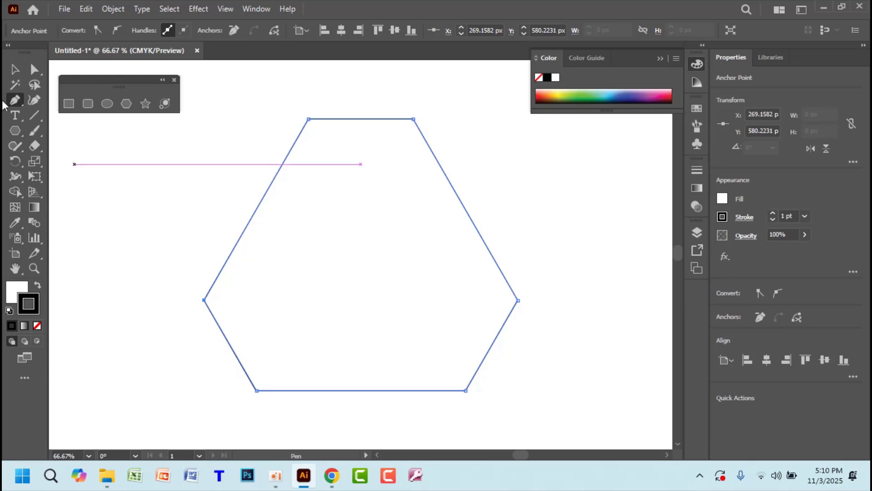
# Set the hexagon's fill to pink f29e9e (R 242, G 158, B 158) in the Color Picker
pyautogui.press('v')
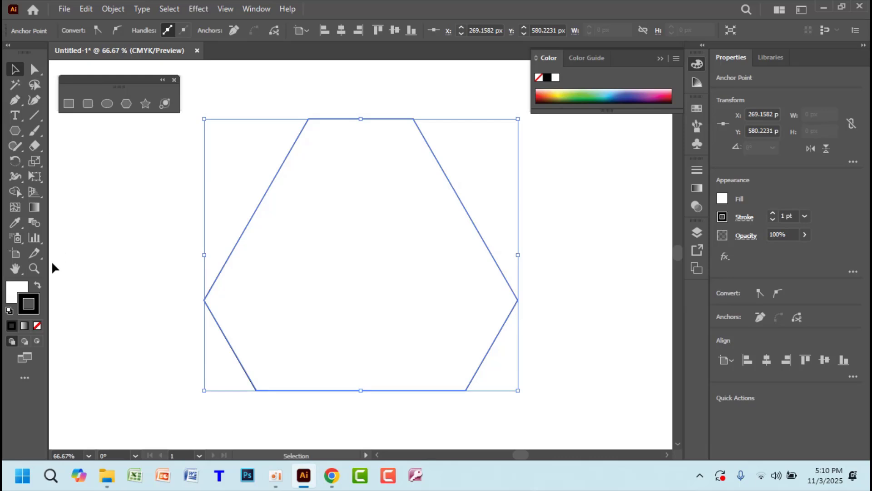
pyautogui.click(15, 293)
pyautogui.doubleClick(15, 294)
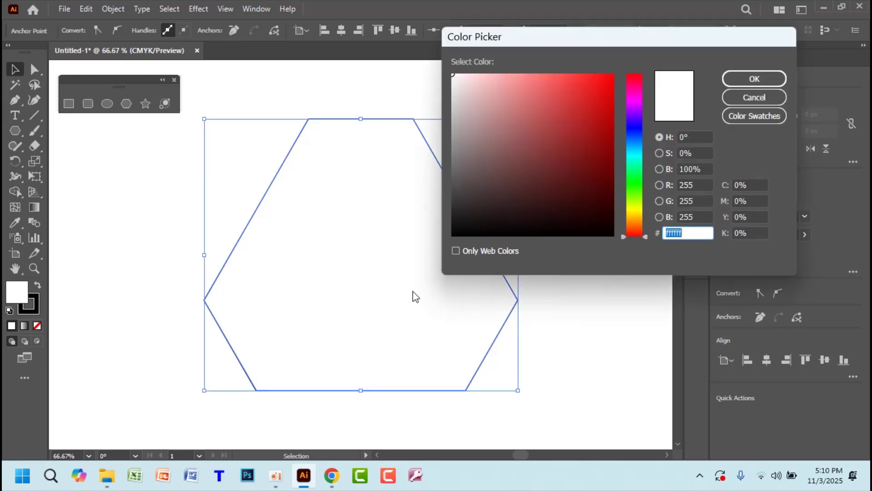
pyautogui.click(496, 88)
pyautogui.click(509, 81)
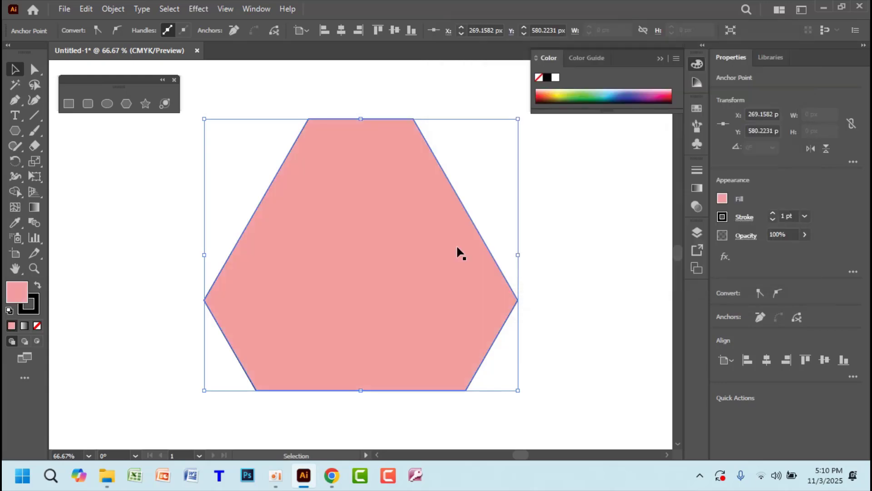
pyautogui.click(754, 78)
pyautogui.moveTo(129, 82); pyautogui.dragTo(134, 80)
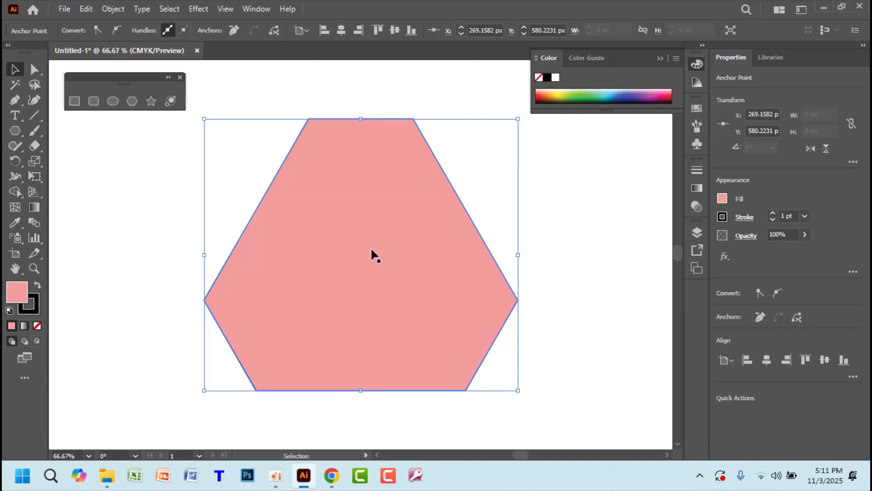
# Duplicate the pink hexagon and park the copy off the artboard's left edge at X -315.75 px
pyautogui.moveTo(396, 248); pyautogui.dragTo(185, 244)
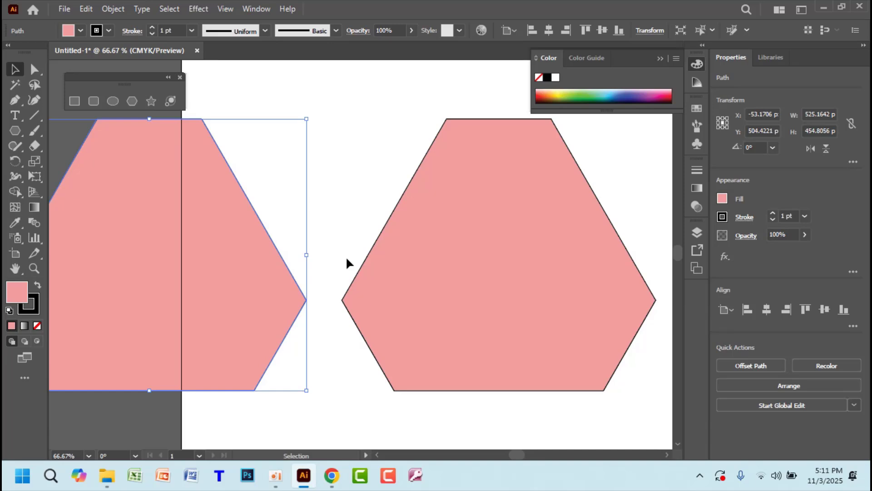
pyautogui.moveTo(287, 284); pyautogui.dragTo(133, 288)
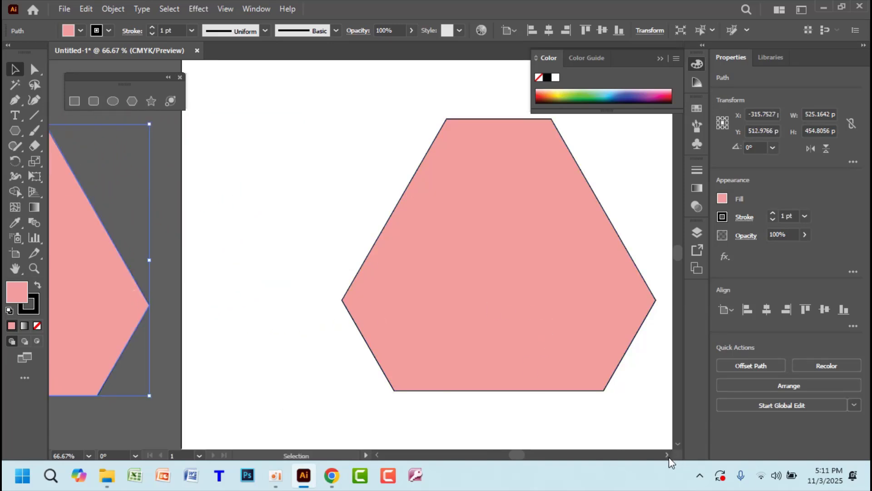
pyautogui.hscroll(3, 668, 457)
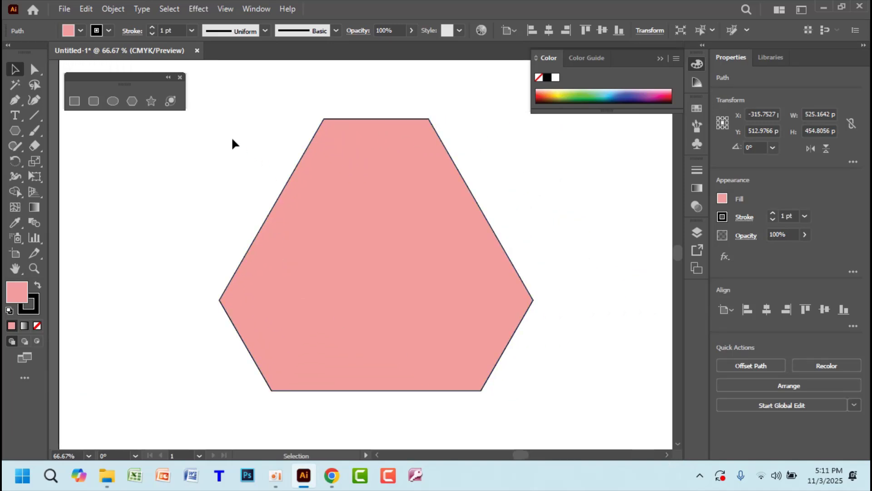
# Marquee-select the pink hexagon with the four triangle outlines and check the Pathfinder options
pyautogui.moveTo(232, 137); pyautogui.dragTo(540, 397)
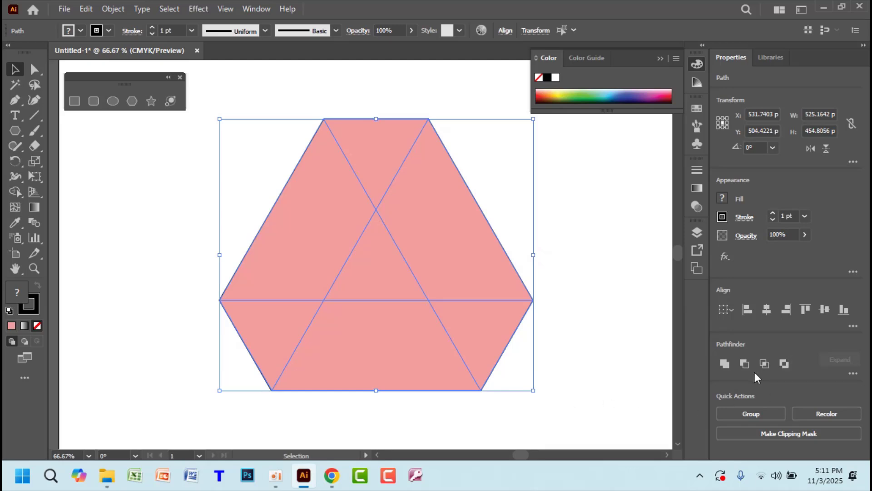
pyautogui.click(853, 373)
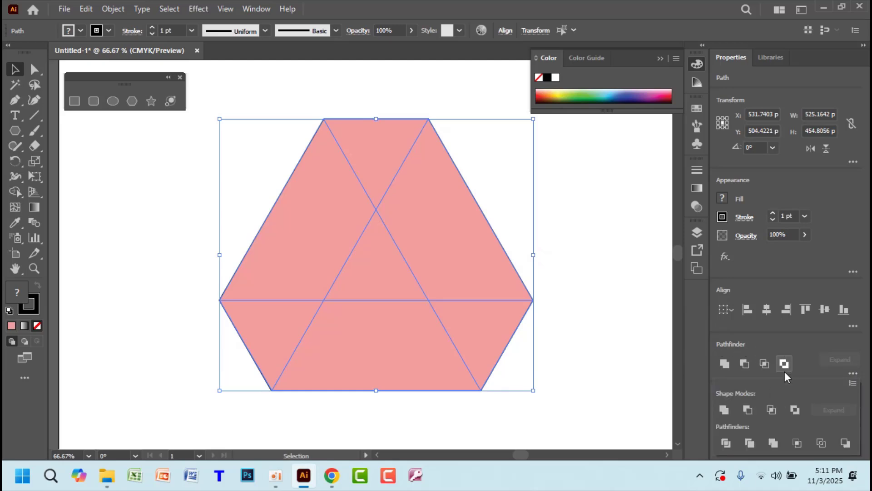
pyautogui.click(257, 10)
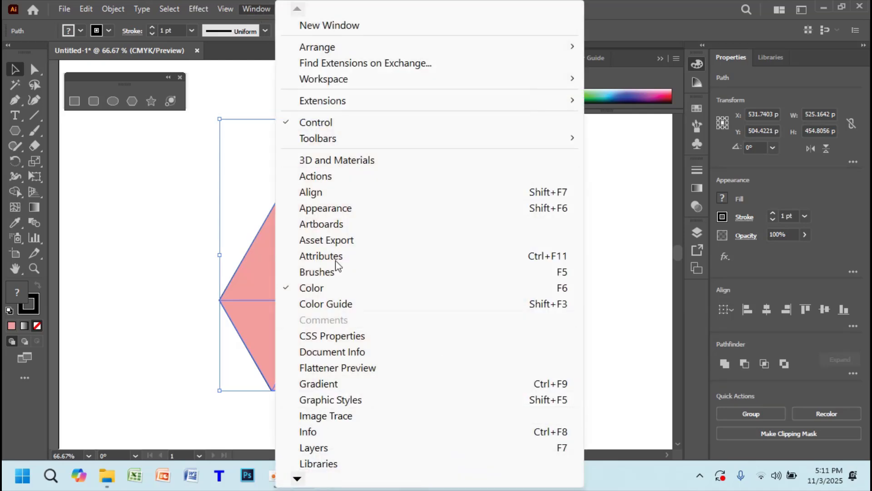
pyautogui.scroll(-3, 335, 262)
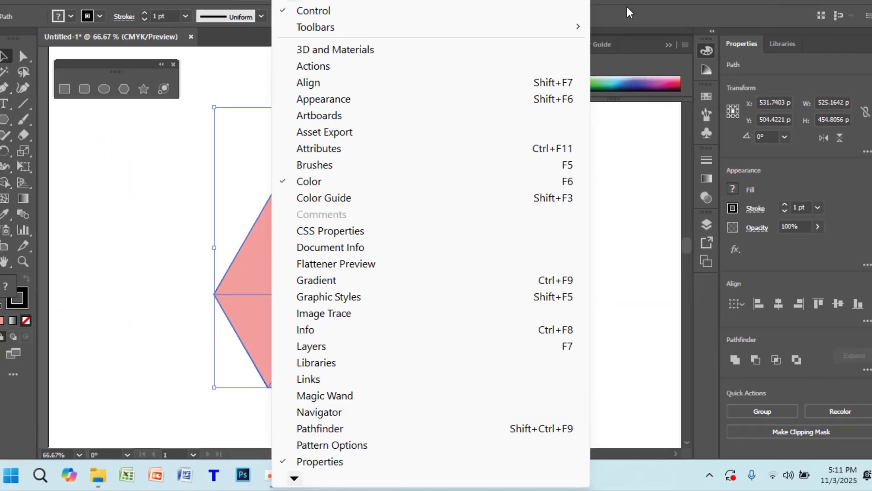
pyautogui.click(675, 47)
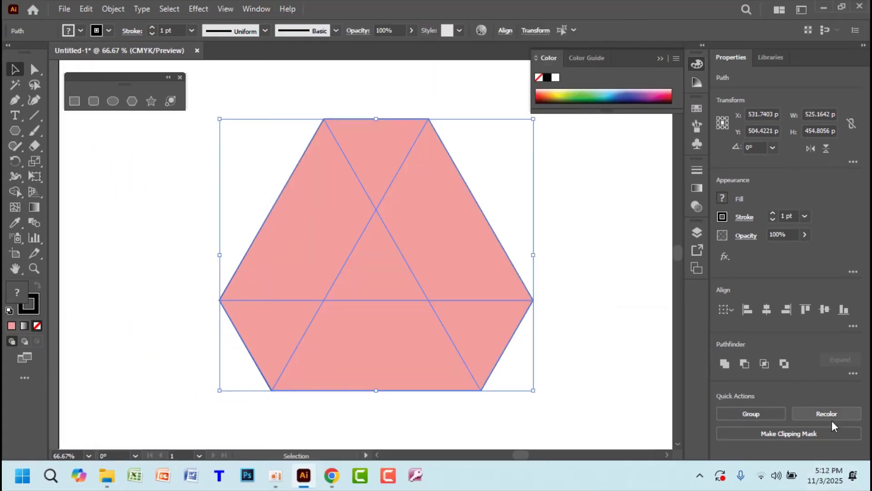
# Divide the hexagon along the triangle lines with Pathfinder Divide
pyautogui.click(853, 373)
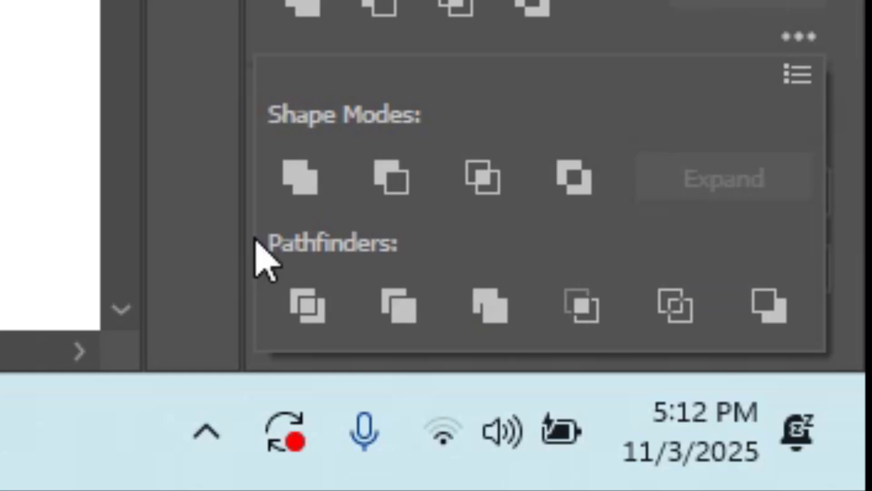
pyautogui.click(317, 312)
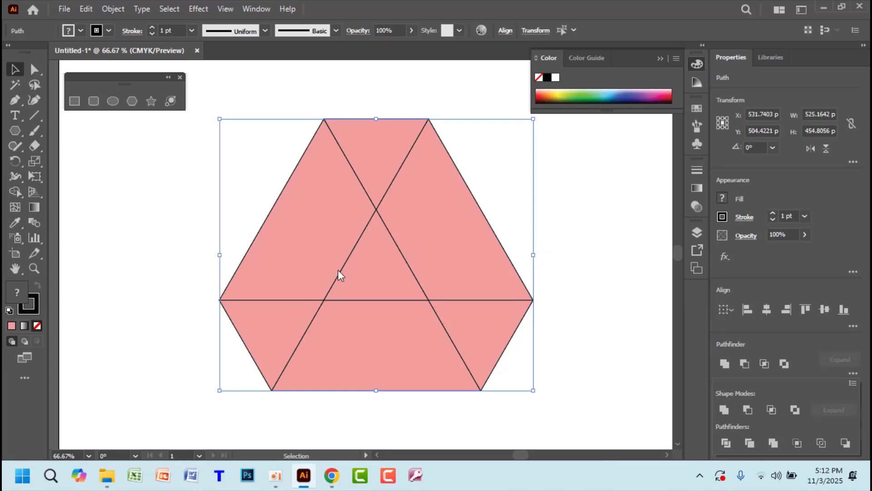
pyautogui.click(375, 233)
pyautogui.click(599, 222)
pyautogui.moveTo(419, 236)
pyautogui.mouseDown()
pyautogui.moveTo(454, 236)
pyautogui.moveTo(448, 250)
pyautogui.moveTo(416, 241)
pyautogui.mouseUp()
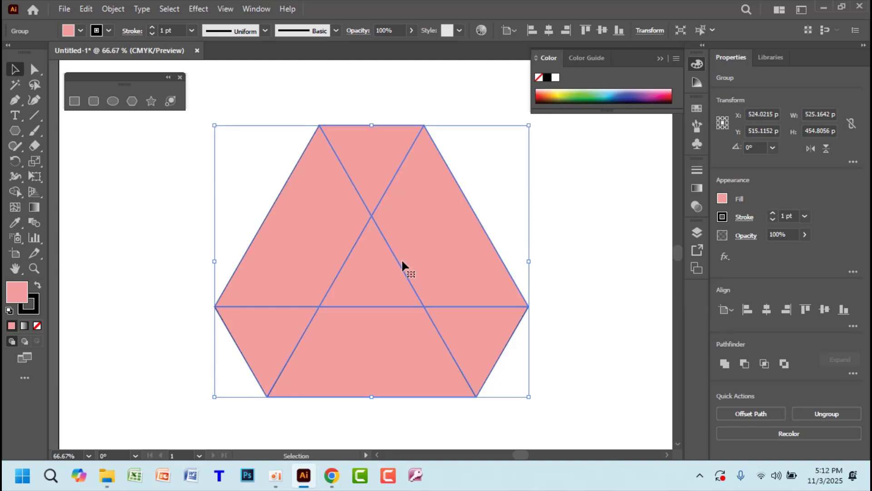
# Ungroup the divided pieces and delete the centre triangle
pyautogui.rightClick(398, 255)
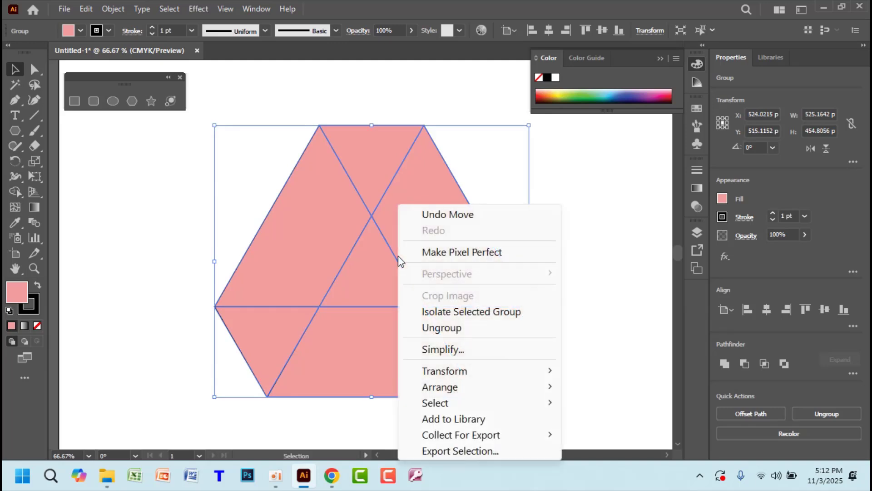
pyautogui.click(459, 328)
pyautogui.click(572, 283)
pyautogui.click(385, 279)
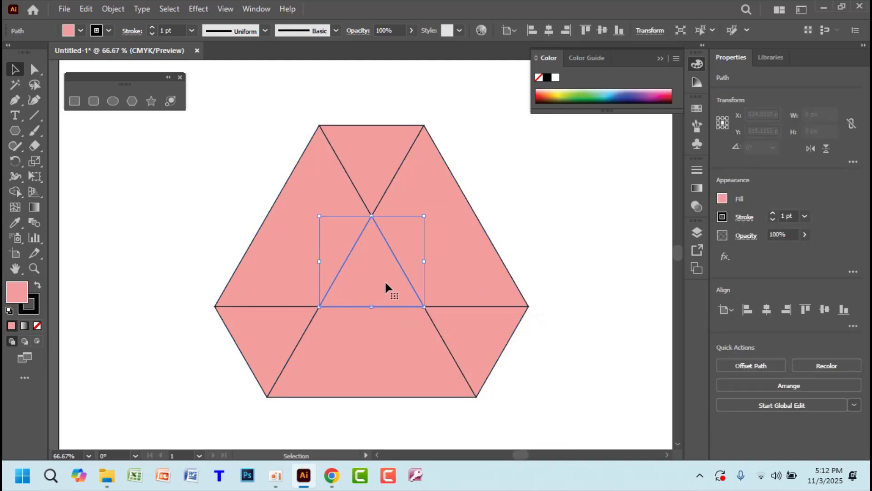
pyautogui.press('Delete')
# Pull the six pieces apart to inspect them, then undo back into the hexagon
pyautogui.click(446, 237)
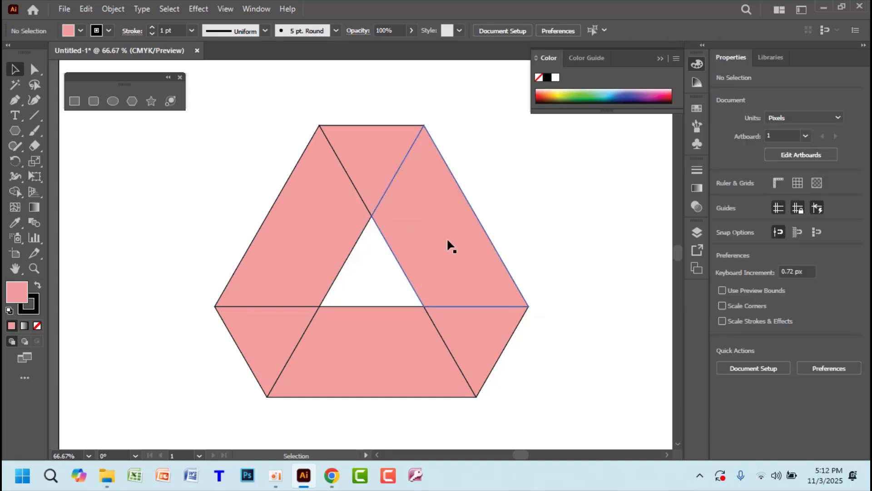
pyautogui.moveTo(447, 240); pyautogui.dragTo(526, 240)
pyautogui.moveTo(383, 167); pyautogui.dragTo(420, 128)
pyautogui.moveTo(336, 225); pyautogui.dragTo(290, 180)
pyautogui.moveTo(273, 329); pyautogui.dragTo(192, 334)
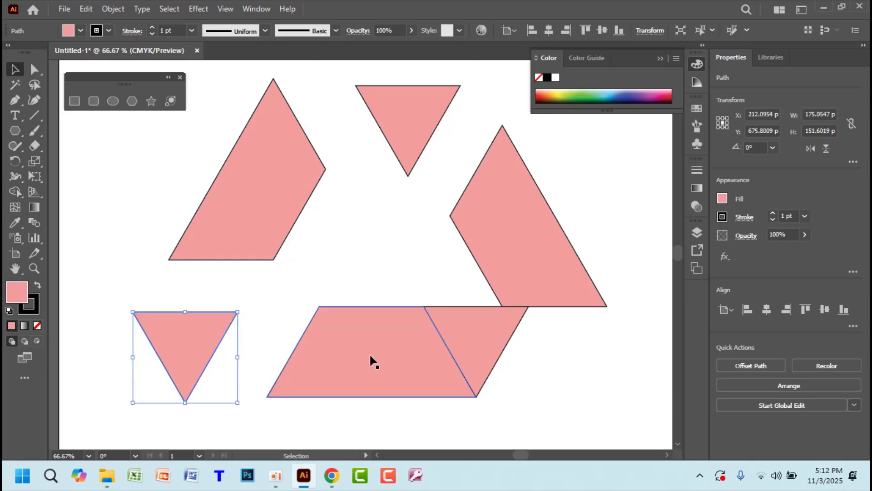
pyautogui.moveTo(369, 353); pyautogui.dragTo(343, 404)
pyautogui.moveTo(457, 344); pyautogui.dragTo(519, 376)
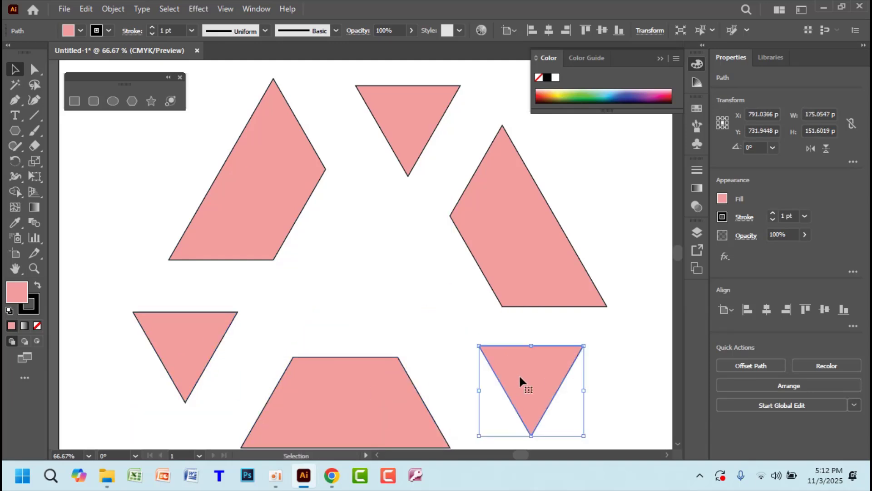
pyautogui.hotkey('ctrl', 'z')
pyautogui.hotkey('ctrl', 'z')
pyautogui.hotkey('ctrl', 'z')
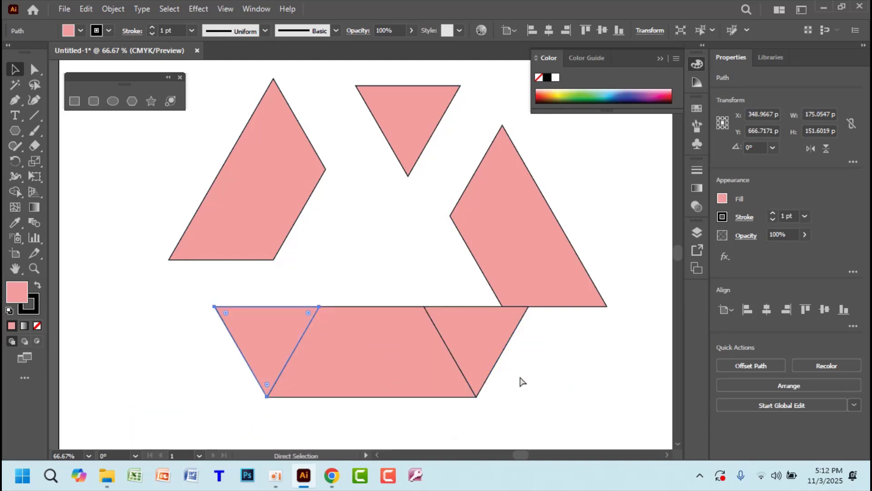
pyautogui.hotkey('ctrl', 'z')
pyautogui.hotkey('ctrl', 'z')
pyautogui.hotkey('ctrl', 'z')
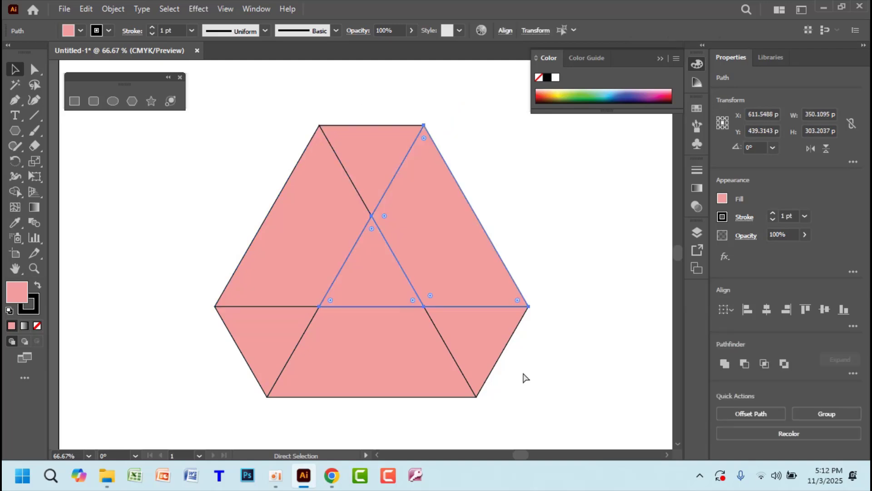
pyautogui.hotkey('ctrl', 'z')
# Check the triangle outlines under the pink hexagon, restore its position and reselect it
pyautogui.moveTo(544, 269); pyautogui.dragTo(373, 266)
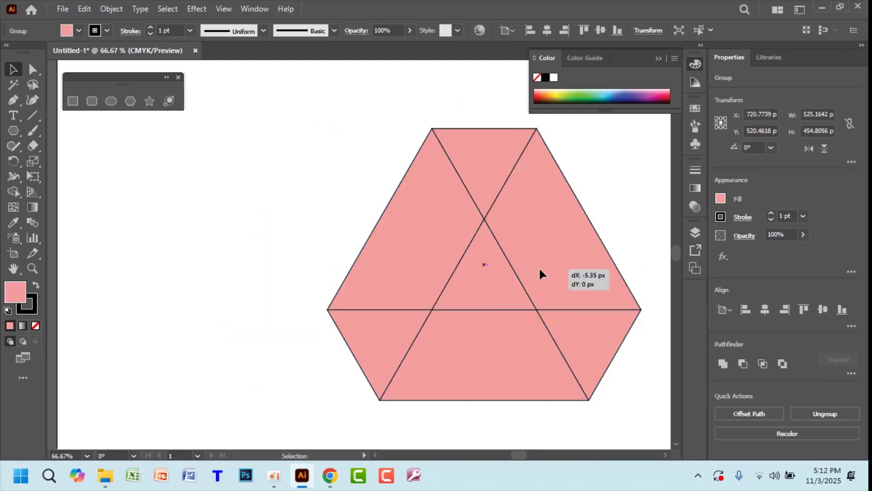
pyautogui.hotkey('ctrl', 'z')
pyautogui.hotkey('ctrl', 'z')
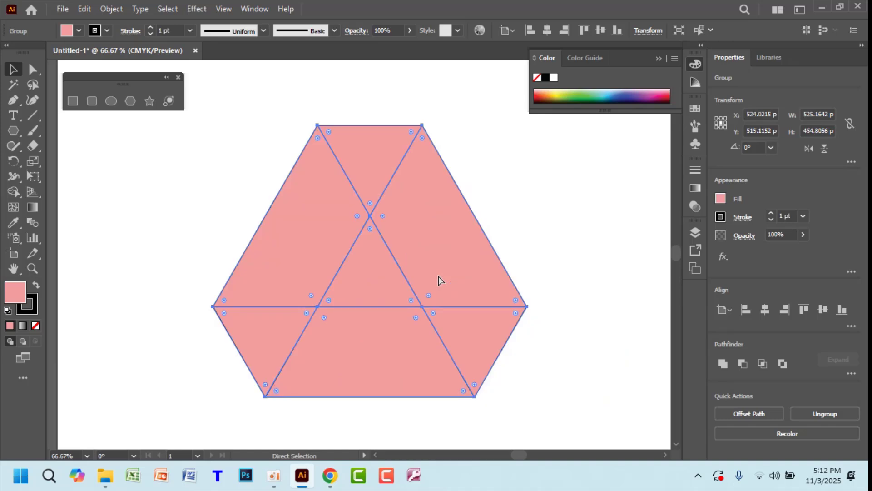
pyautogui.hotkey('ctrl', 'z')
pyautogui.hotkey('ctrl', 'z')
pyautogui.hotkey('ctrl', 'z')
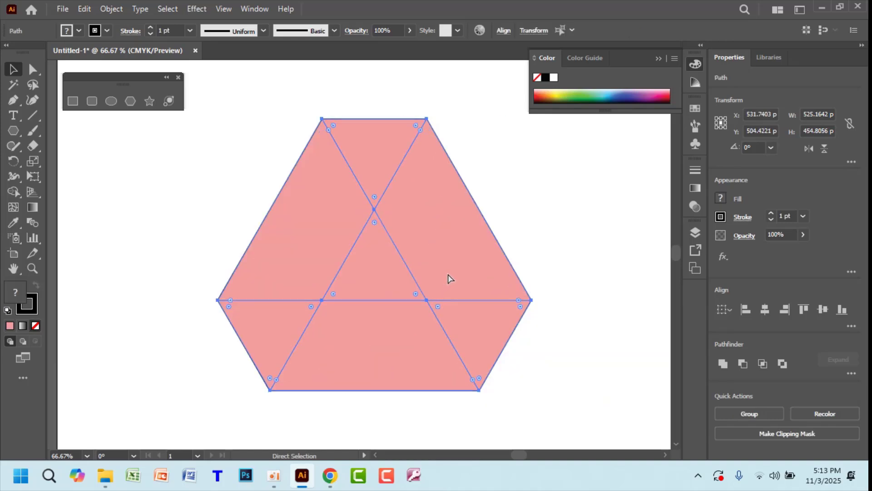
pyautogui.hotkey('ctrl', 'shift', 'a')
pyautogui.moveTo(459, 254); pyautogui.dragTo(546, 255)
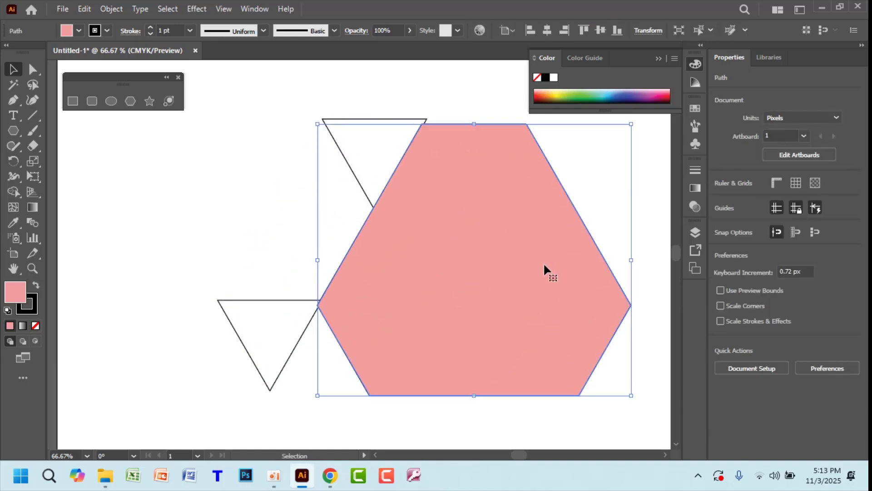
pyautogui.hotkey('ctrl', 'z')
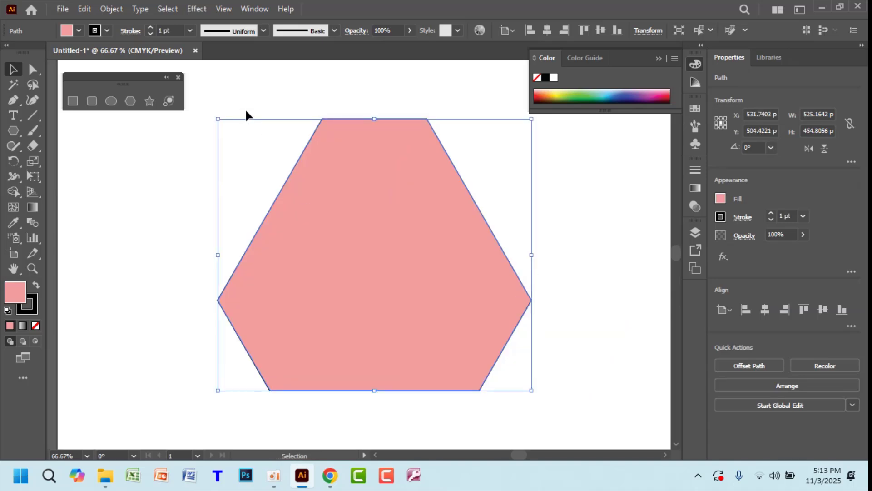
pyautogui.click(210, 109)
pyautogui.moveTo(219, 92); pyautogui.dragTo(162, 222)
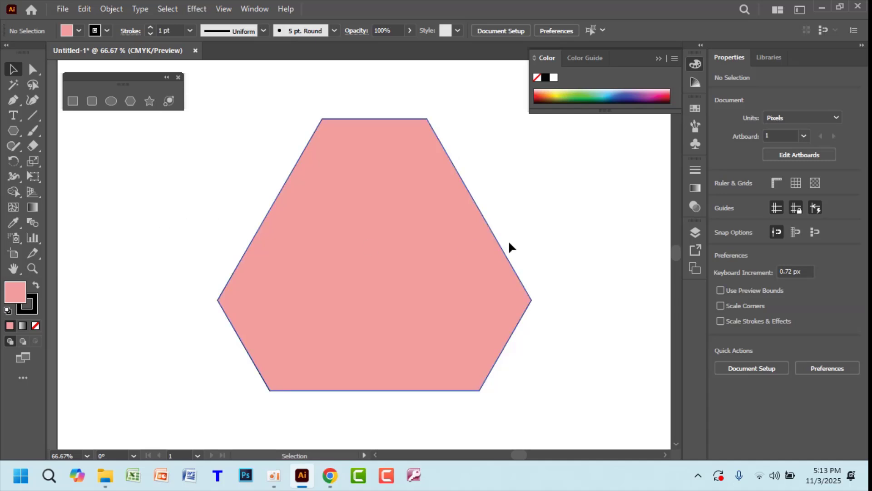
pyautogui.click(417, 254)
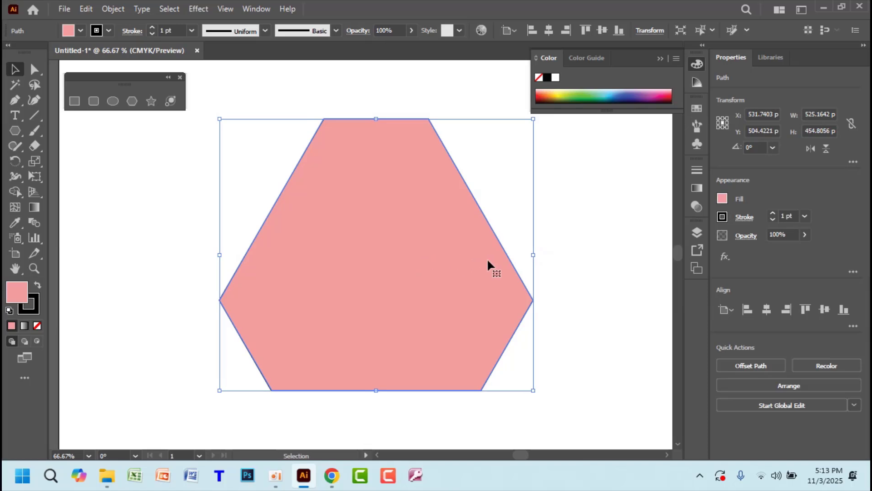
# Marquee-select the pink hexagon and all triangle pieces, about 525 × 455 px together
pyautogui.click(569, 241)
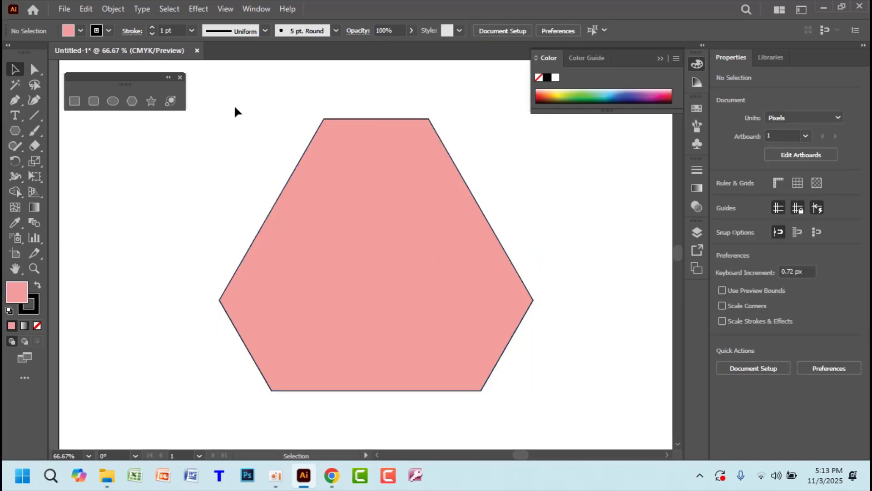
pyautogui.moveTo(234, 106); pyautogui.dragTo(576, 416)
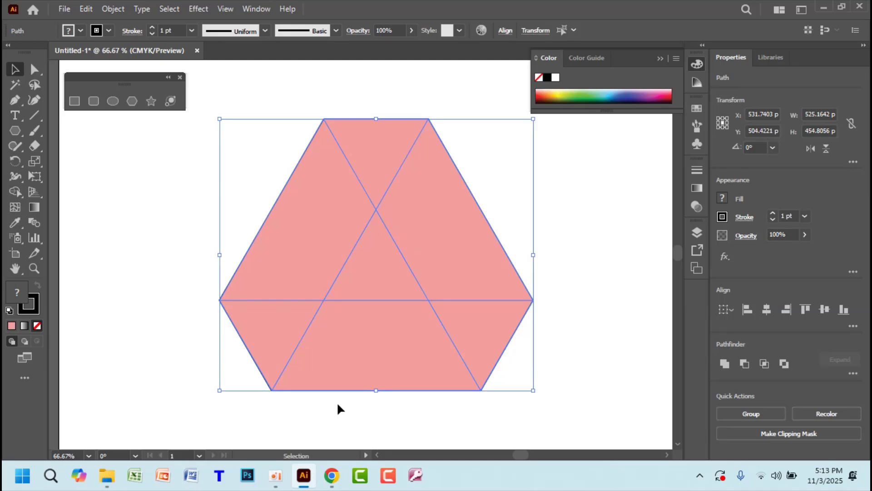
pyautogui.click(594, 271)
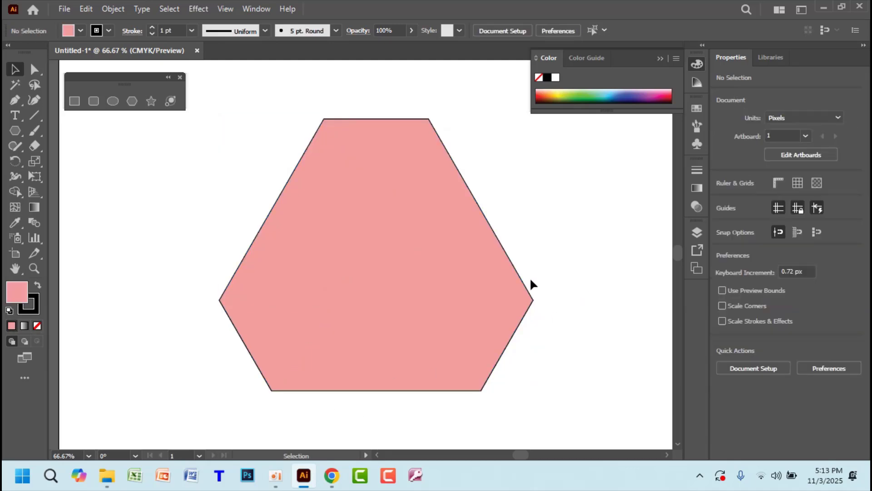
pyautogui.click(433, 249)
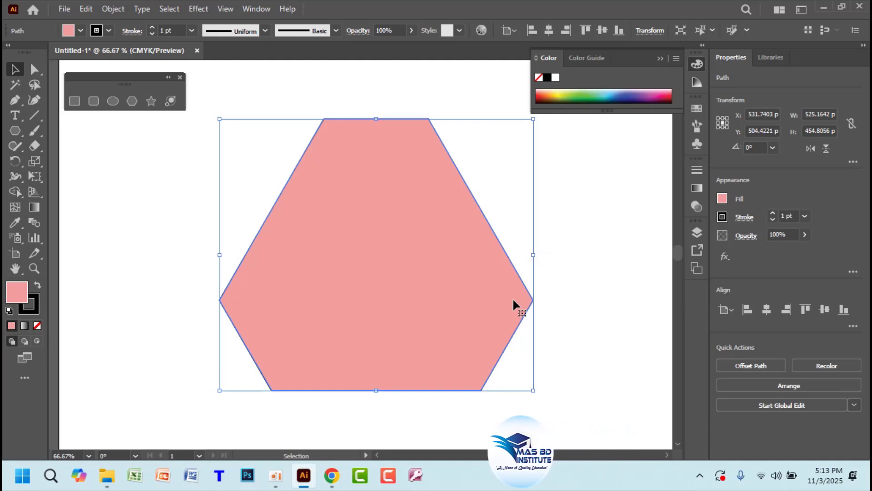
pyautogui.click(211, 109)
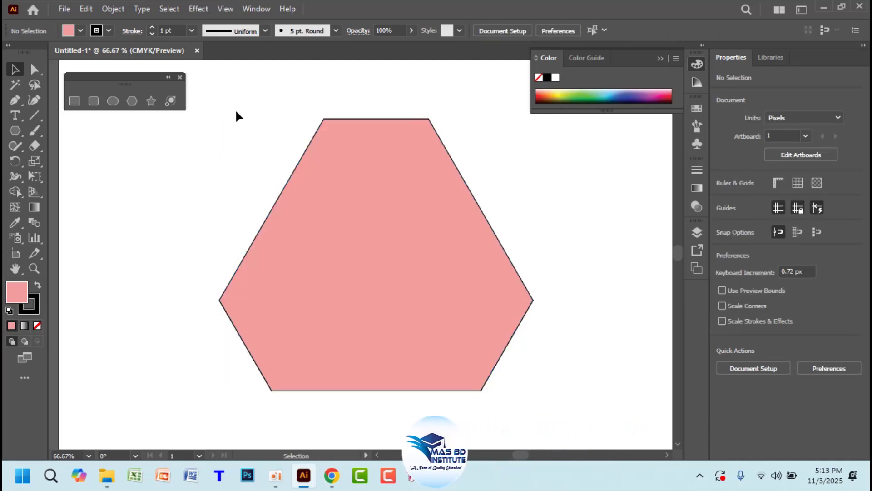
pyautogui.moveTo(235, 111); pyautogui.dragTo(567, 383)
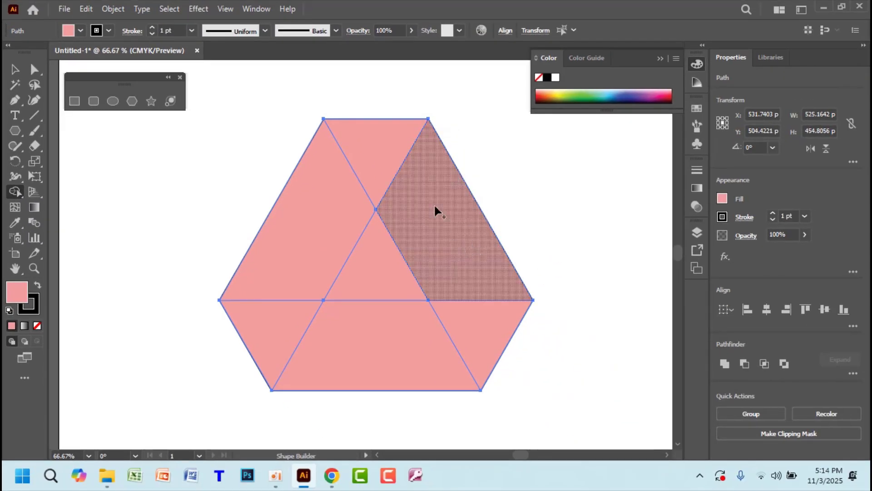
# Build the upper-right parallelogram, a lower corner triangle and the centre triangle as separate pieces
pyautogui.click(456, 251)
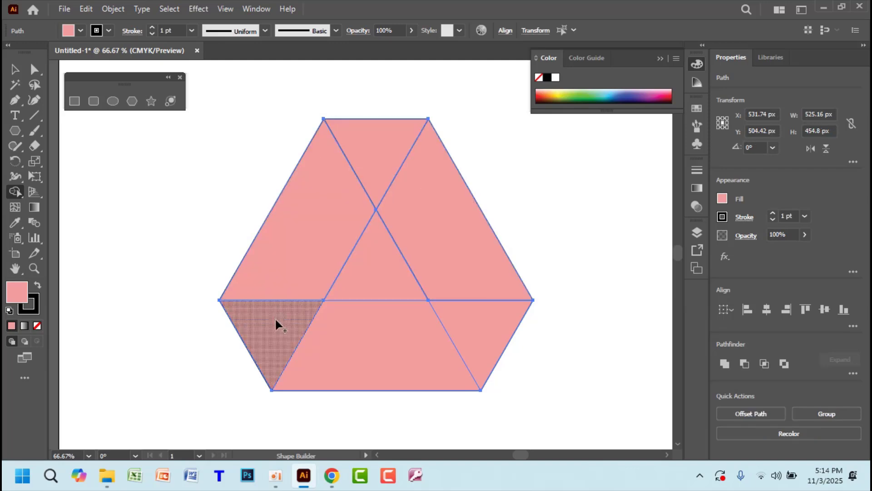
pyautogui.click(473, 332)
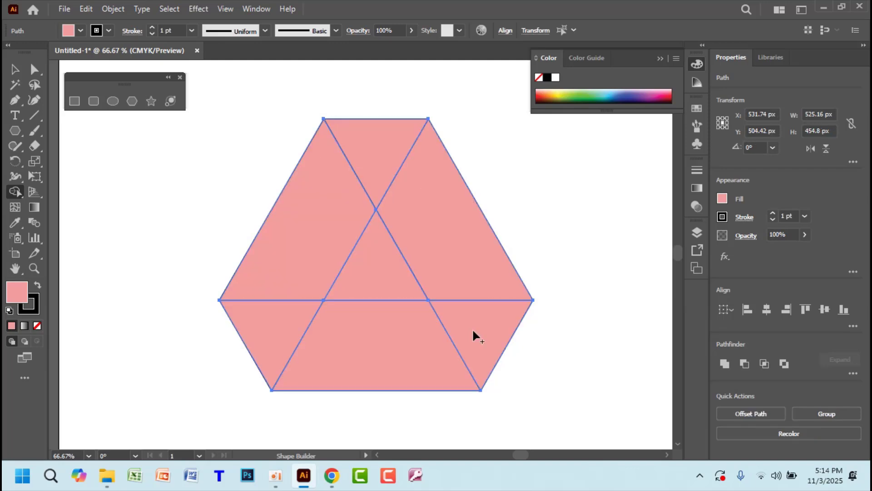
pyautogui.click(386, 278)
pyautogui.click(20, 71)
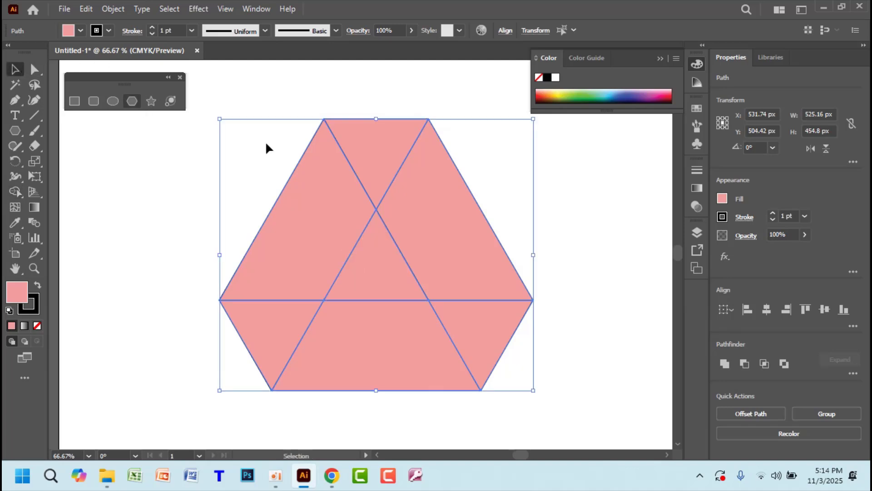
pyautogui.click(584, 241)
# Pull the pieces apart to test the split, then undo them back into the hexagon
pyautogui.moveTo(468, 225); pyautogui.dragTo(572, 217)
pyautogui.moveTo(482, 320); pyautogui.dragTo(582, 332)
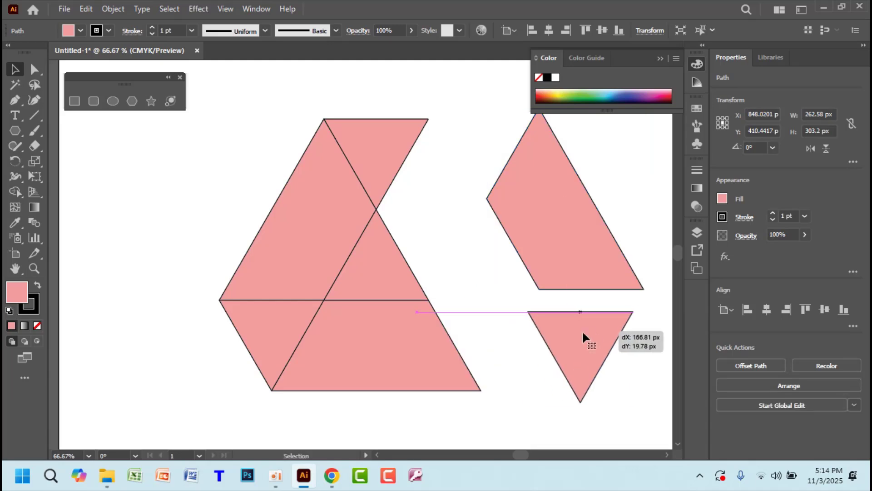
pyautogui.moveTo(350, 350); pyautogui.dragTo(286, 449)
pyautogui.moveTo(276, 337); pyautogui.dragTo(169, 349)
pyautogui.moveTo(293, 247); pyautogui.dragTo(189, 236)
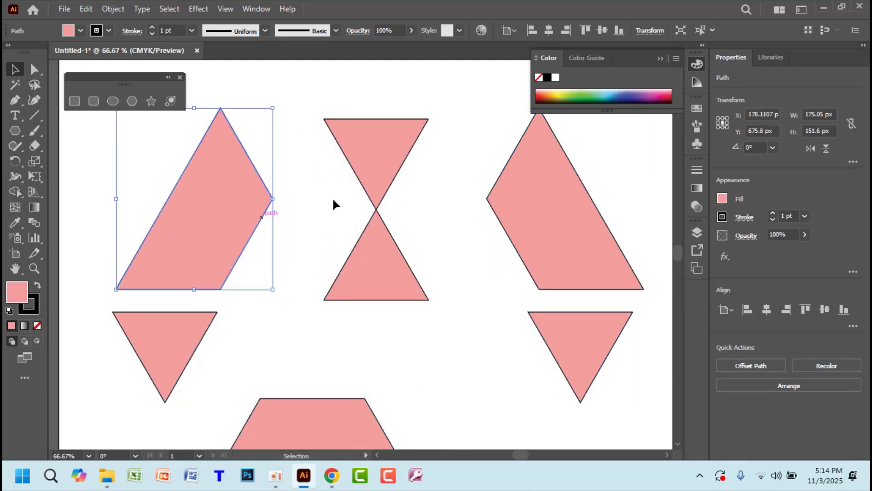
pyautogui.moveTo(374, 167); pyautogui.dragTo(400, 114)
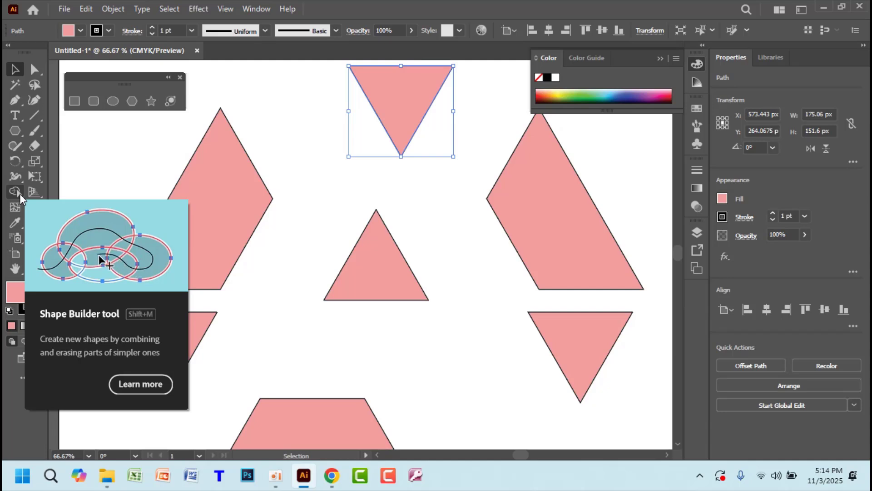
pyautogui.hotkey('ctrl', 'z')
pyautogui.hotkey('ctrl', 'shift', 'z')
pyautogui.hotkey('ctrl', 'shift', 'z')
pyautogui.hotkey('ctrl', 'shift', 'z')
pyautogui.hotkey('ctrl', 'shift', 'z')
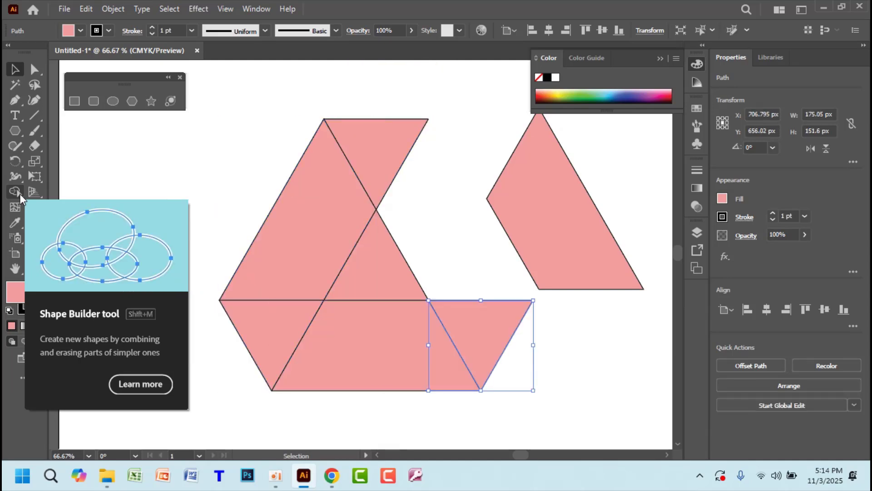
pyautogui.hotkey('ctrl', 'shift', 'z')
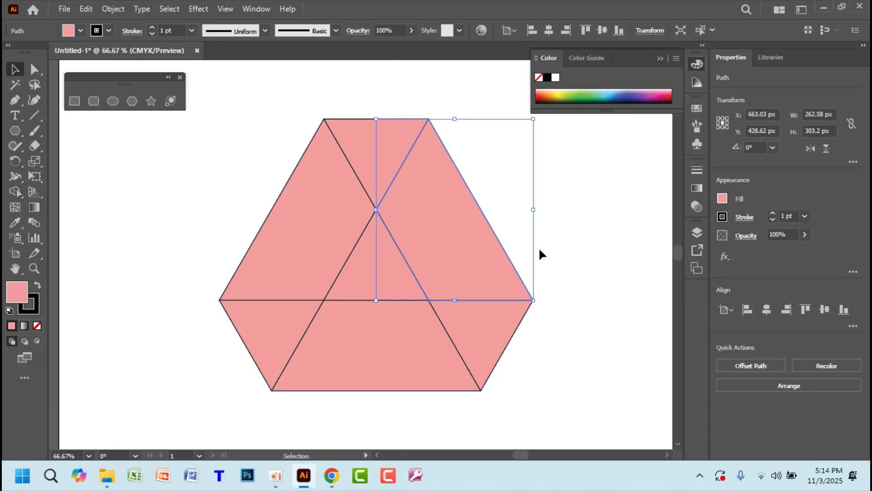
# Delete the central triangle to leave a hole in the hexagon
pyautogui.click(608, 235)
pyautogui.click(386, 270)
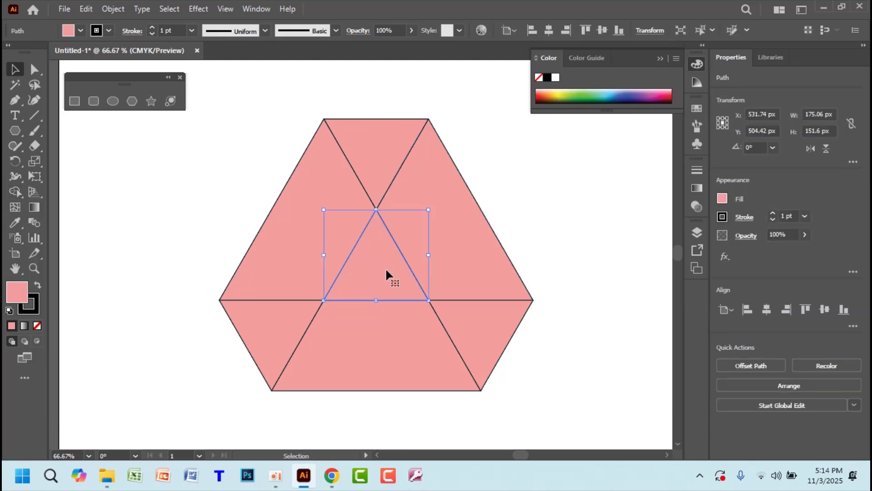
pyautogui.press('Delete')
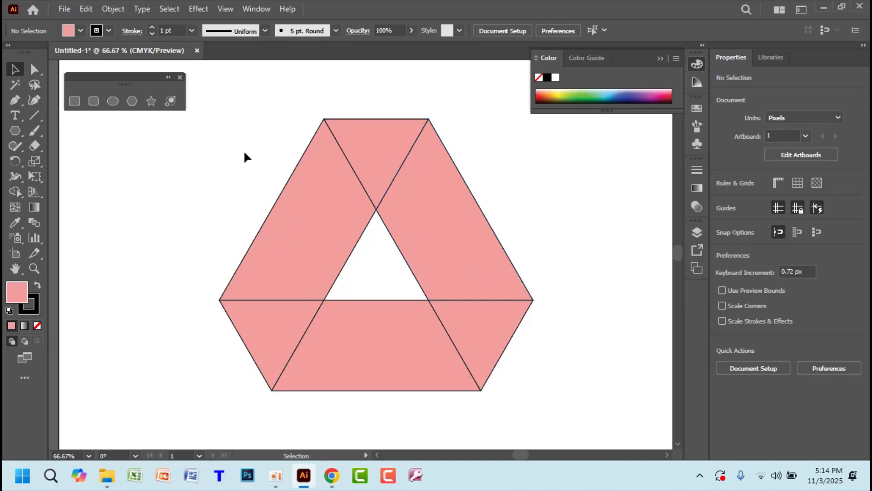
# Zoom out and place the Drive logo reference in the artboard's top-right corner
pyautogui.moveTo(245, 152); pyautogui.dragTo(508, 318)
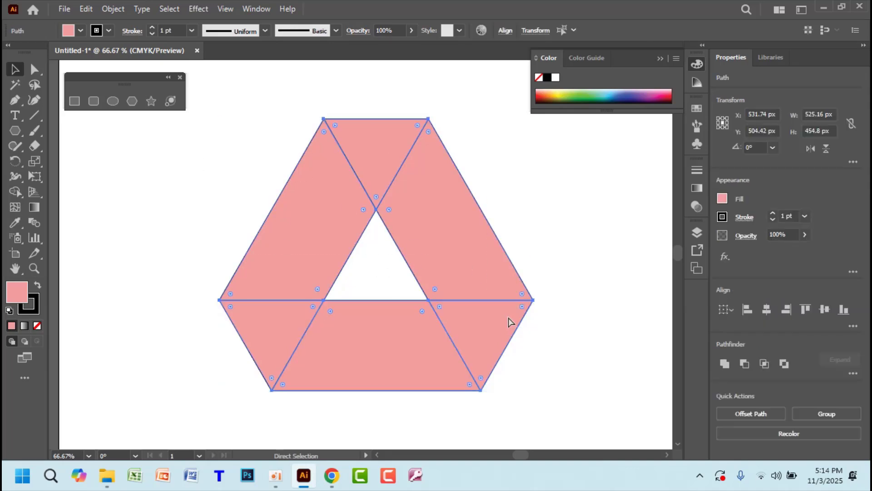
pyautogui.hotkey('ctrl', '-')
pyautogui.hotkey('ctrl', '-')
pyautogui.hotkey('ctrl', '-')
pyautogui.moveTo(567, 166); pyautogui.dragTo(469, 177)
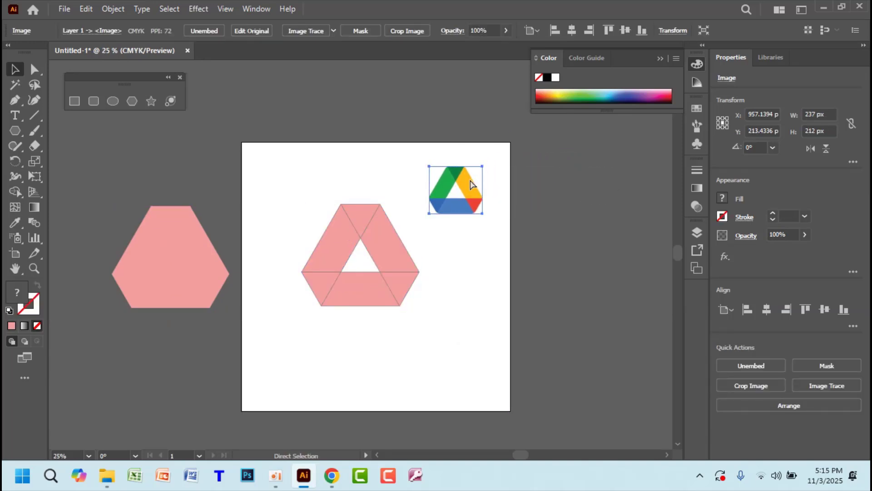
# Zoom and pan to frame the pink shape beside the Drive logo, then select the top triangle
pyautogui.hotkey('ctrl', '+')
pyautogui.hotkey('ctrl', '+')
pyautogui.hotkey('ctrl', '+')
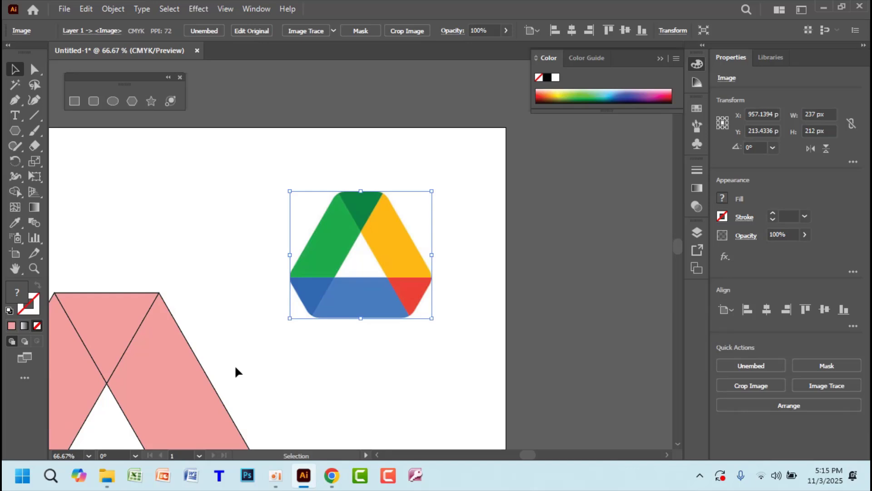
pyautogui.moveTo(211, 351); pyautogui.dragTo(375, 243)
pyautogui.click(660, 58)
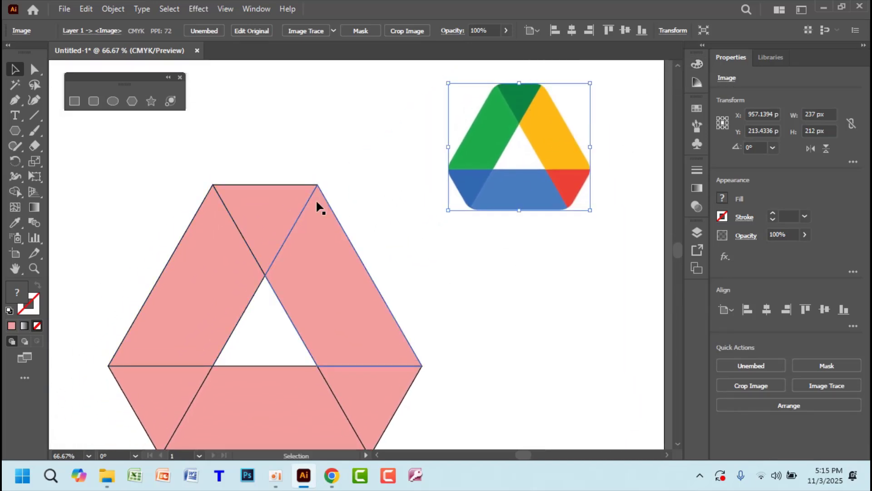
pyautogui.click(282, 206)
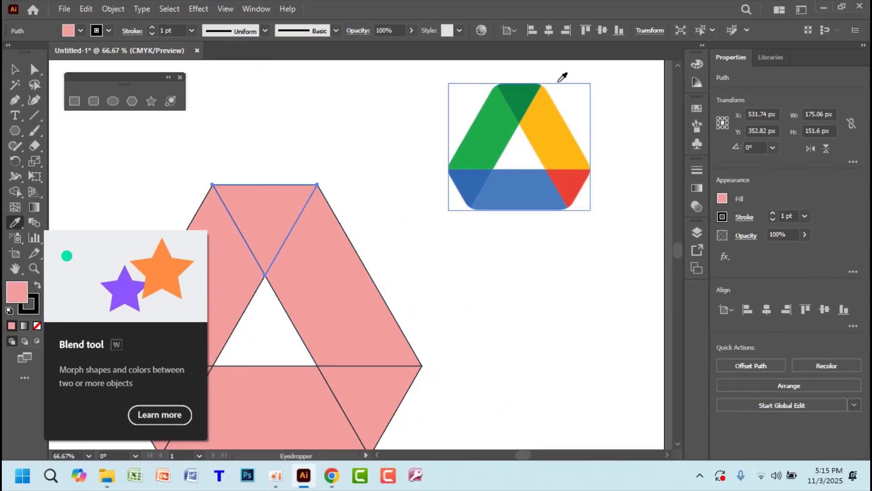
# Give the top triangle the logo's dark green and the left parallelogram its green
pyautogui.click(526, 96)
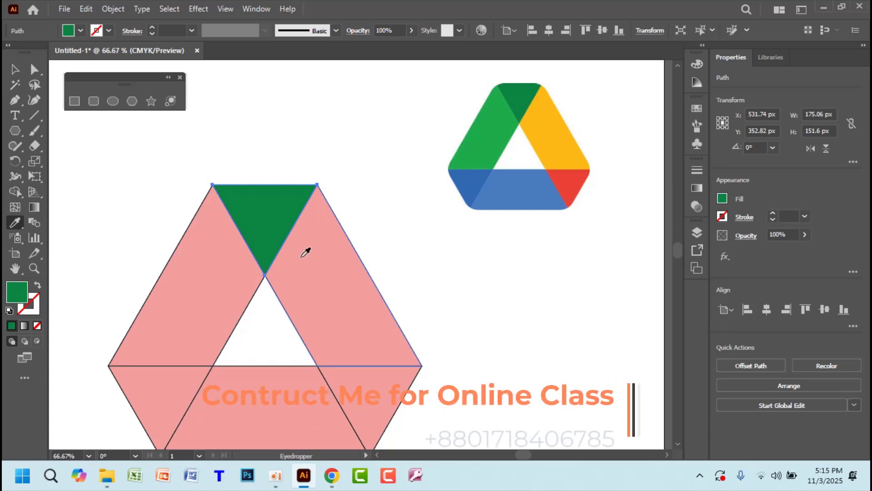
pyautogui.press('v')
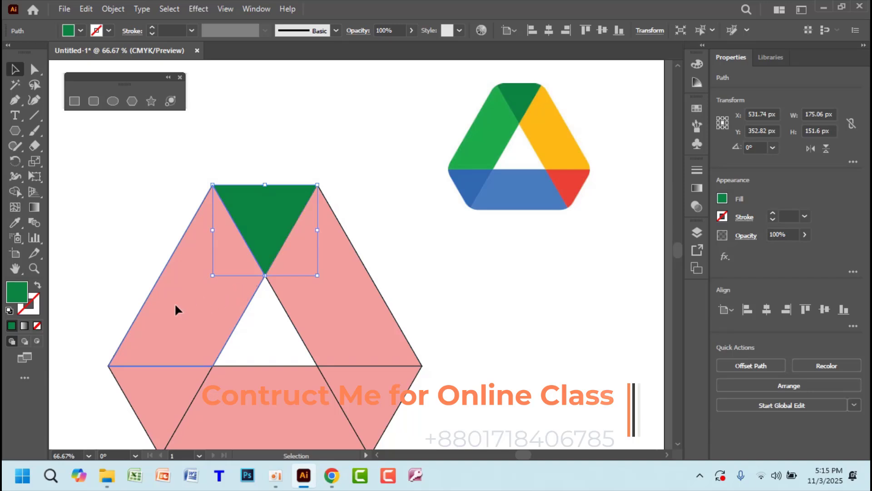
pyautogui.click(175, 306)
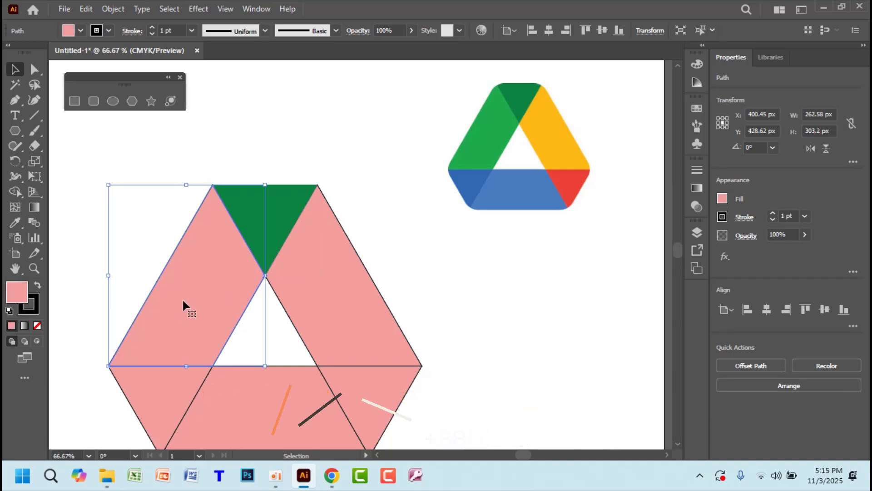
pyautogui.press('i')
pyautogui.click(491, 140)
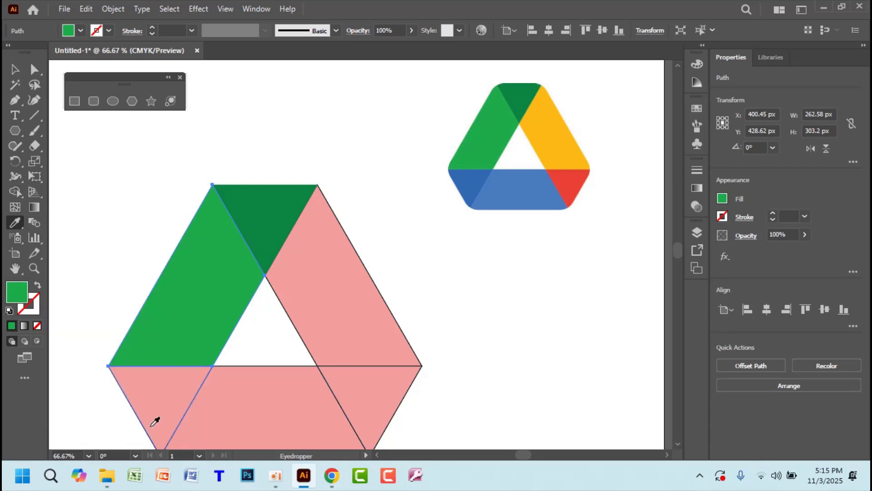
# Sample the logo's blue onto the lower-left triangle and the bottom band
pyautogui.press('v')
pyautogui.click(159, 410)
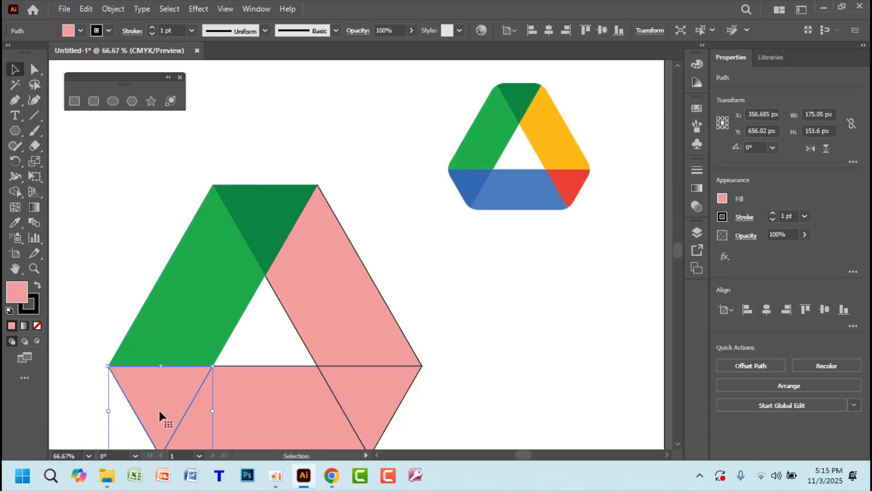
pyautogui.press('i')
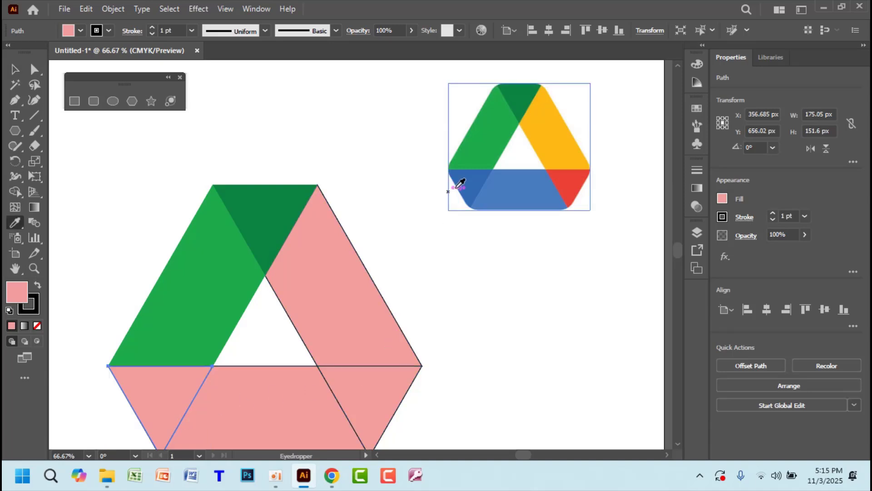
pyautogui.click(469, 183)
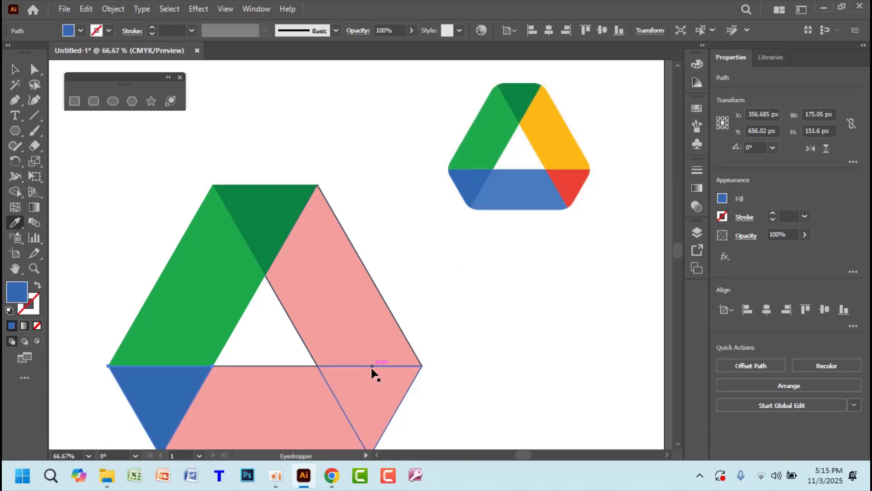
pyautogui.press('v')
pyautogui.click(290, 405)
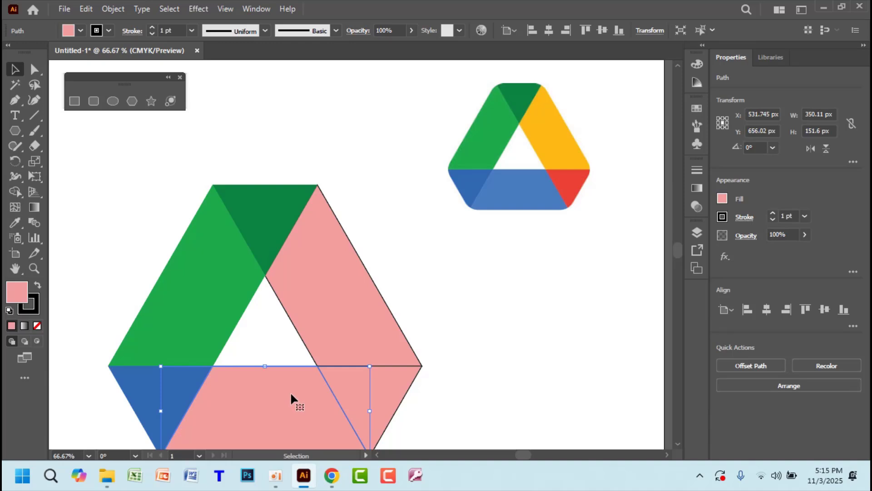
pyautogui.press('i')
pyautogui.click(527, 189)
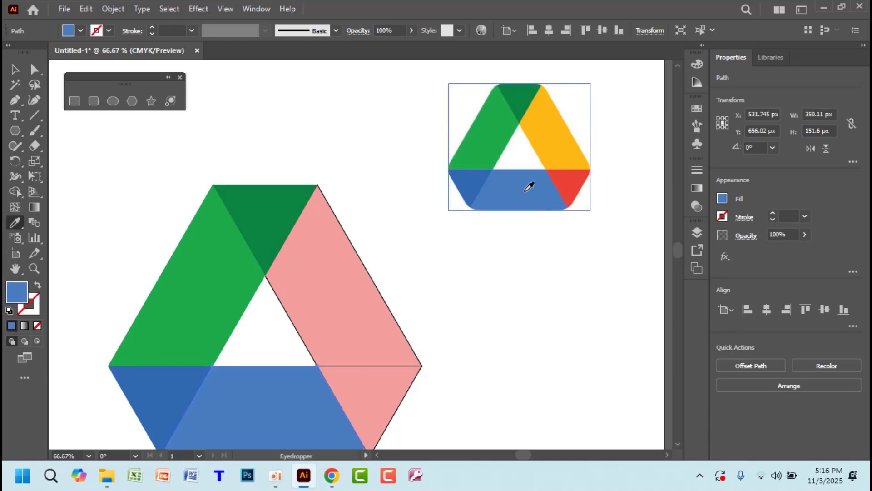
# Colour the lower-right triangle red and the right slanted band yellow from the logo
pyautogui.press('v')
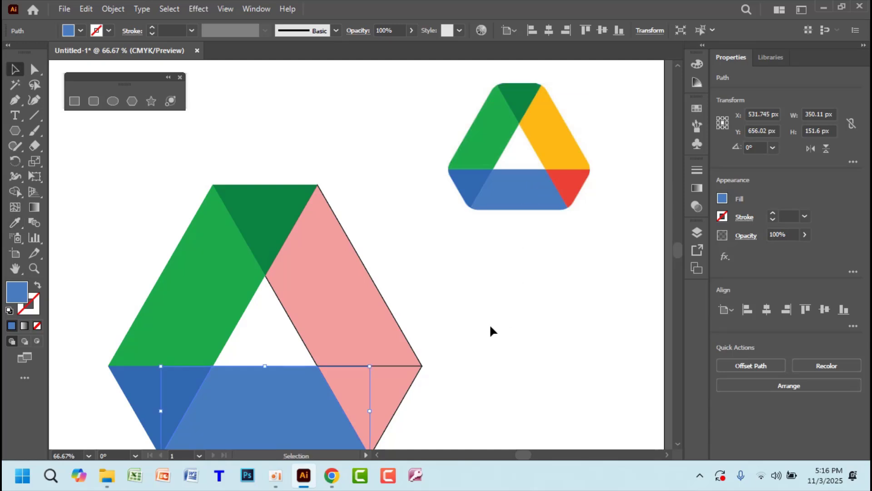
pyautogui.click(394, 398)
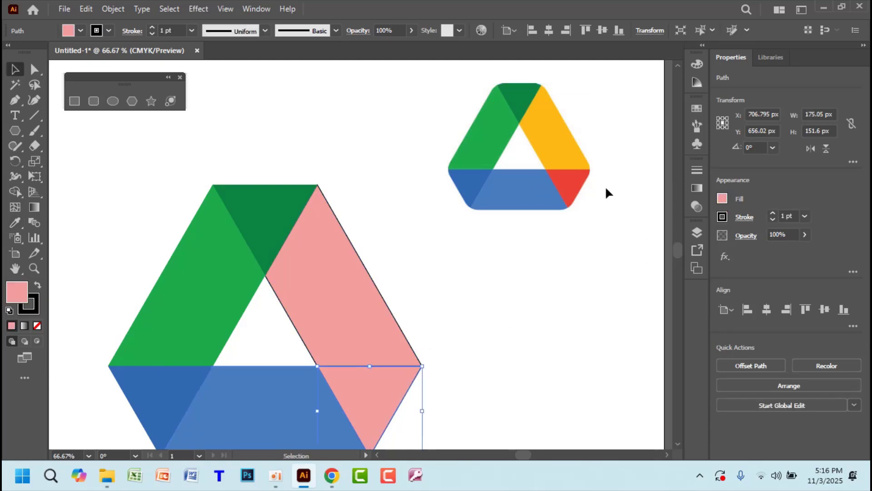
pyautogui.press('i')
pyautogui.click(573, 182)
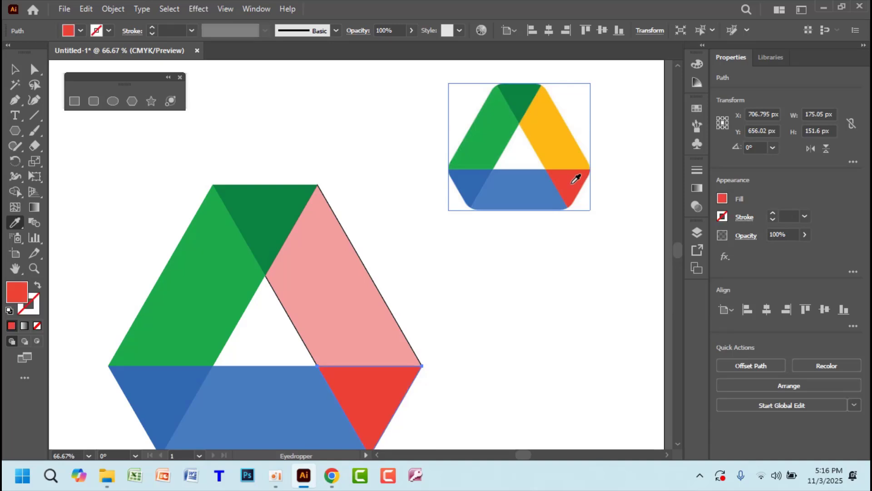
pyautogui.press('v')
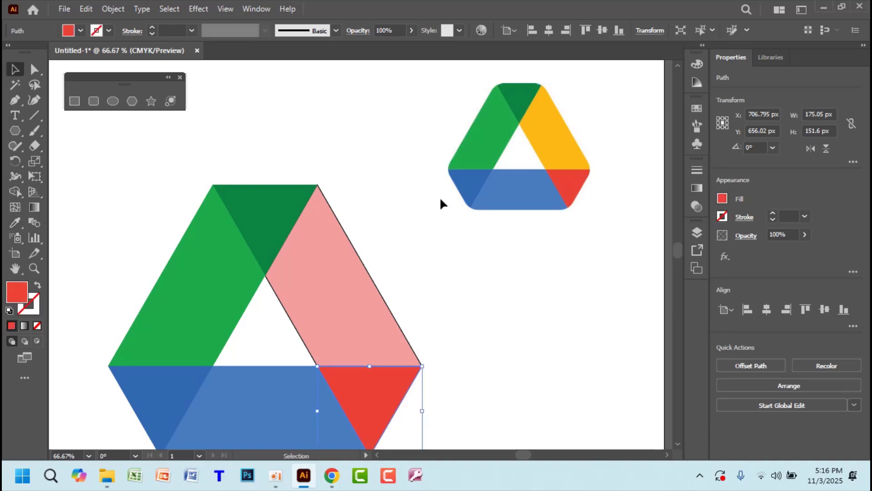
pyautogui.click(335, 320)
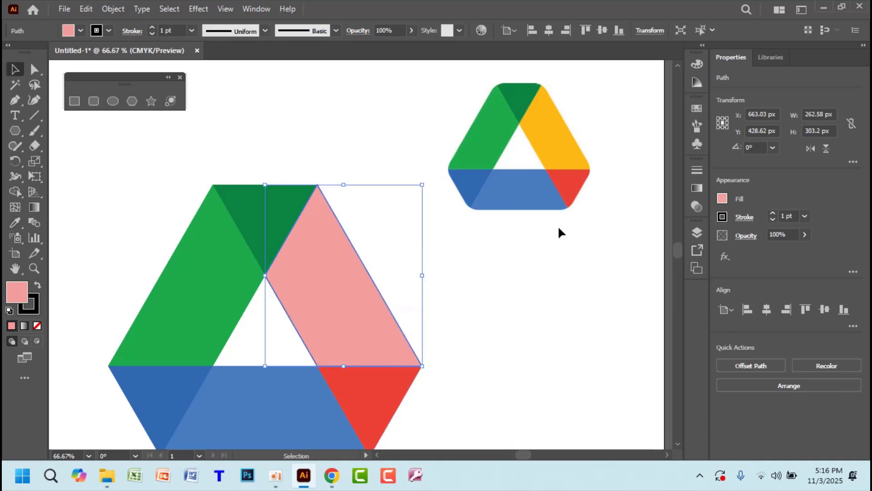
pyautogui.press('i')
pyautogui.click(556, 140)
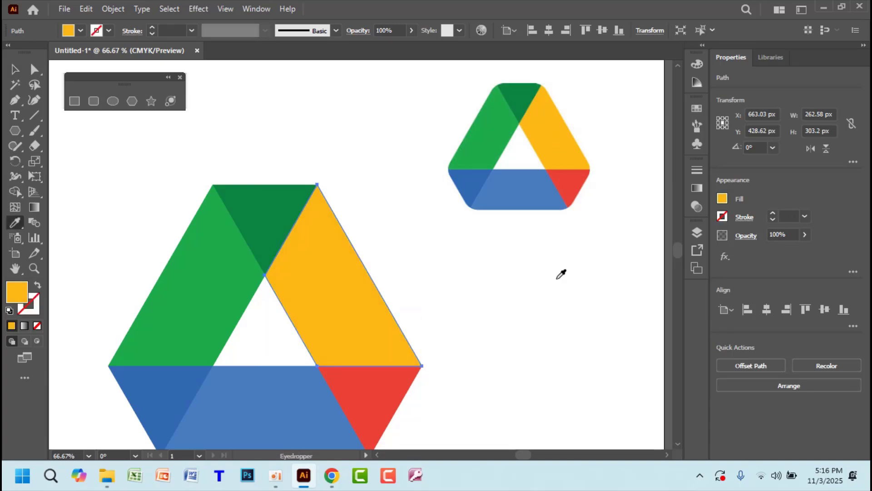
pyautogui.scroll(-1, 556, 302)
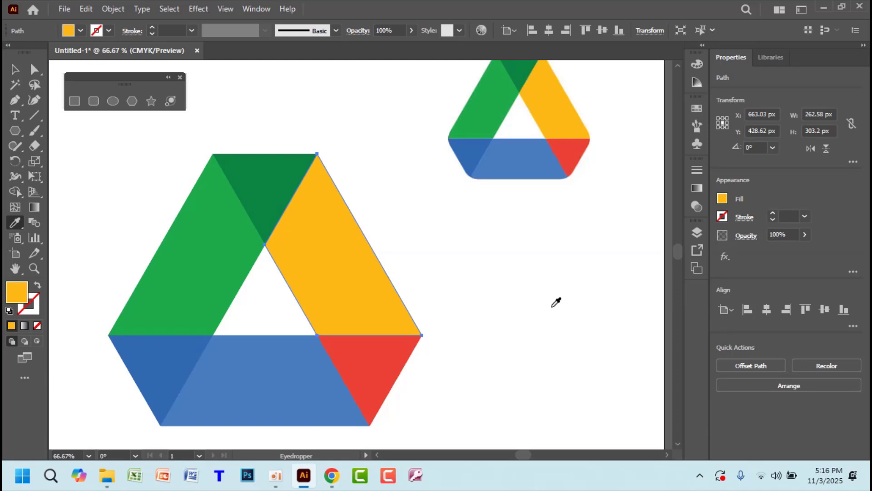
pyautogui.click(15, 69)
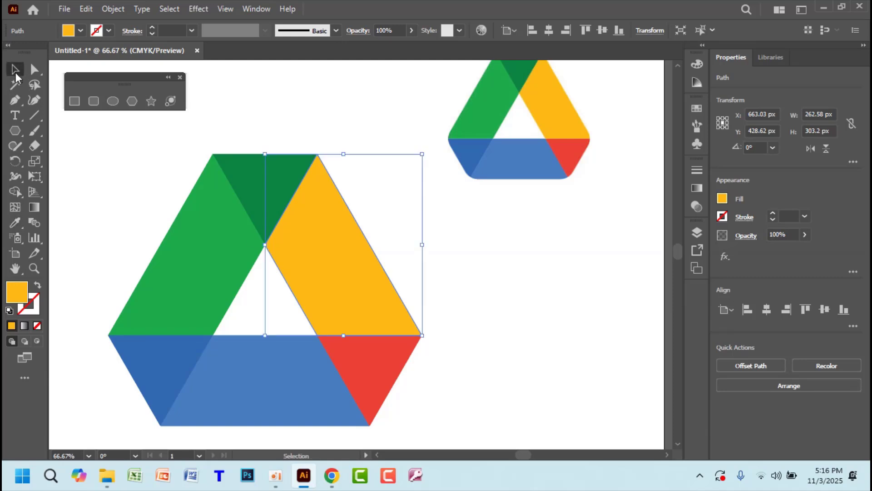
# Select all the coloured logo pieces, group them with Ctrl+G, then deselect
pyautogui.click(608, 346)
pyautogui.hotkey('ctrl', 'a')
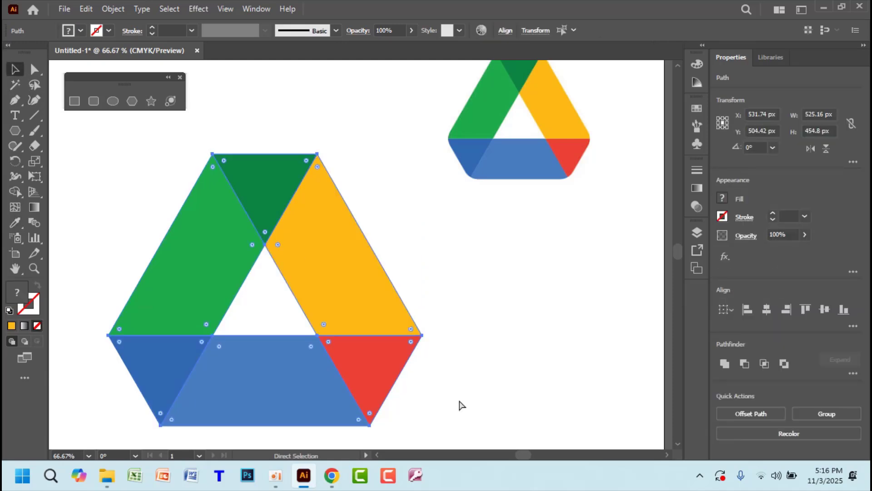
pyautogui.hotkey('ctrl', 'g')
pyautogui.rightClick(331, 309)
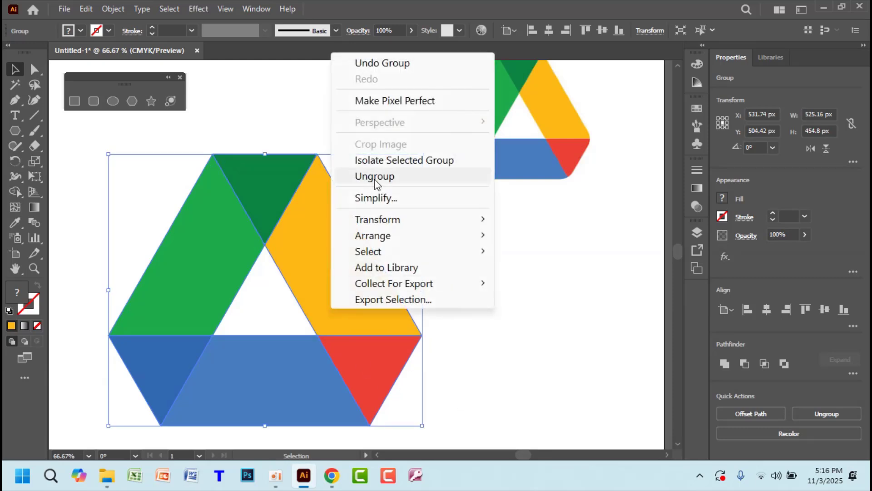
pyautogui.moveTo(435, 235)
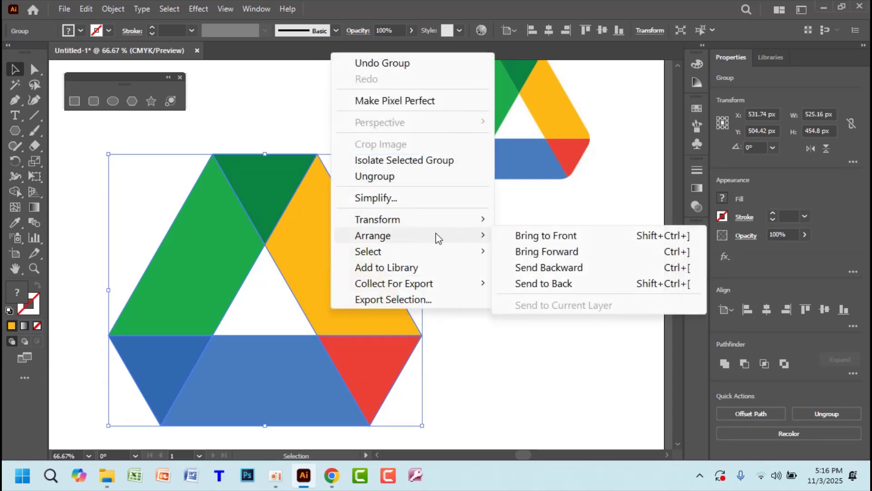
pyautogui.click(563, 395)
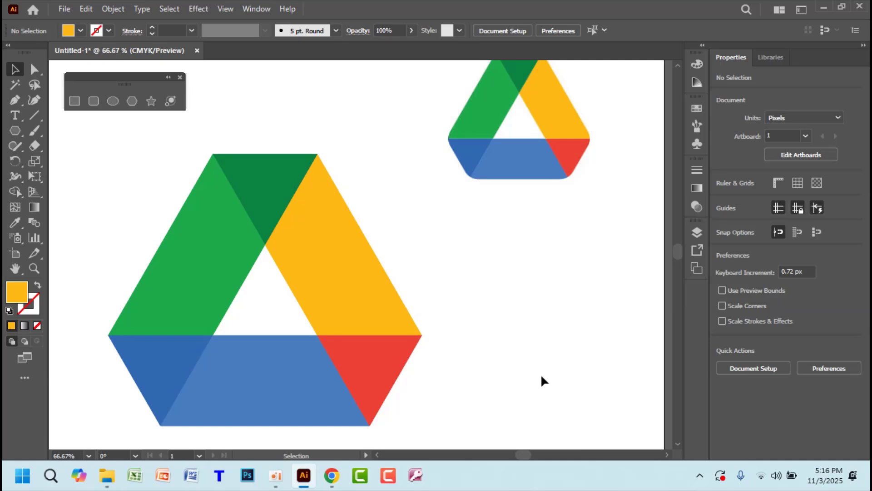
# Move the small reference logo lower, zoom out and test-select the large logo with the hexagon
pyautogui.moveTo(559, 160); pyautogui.dragTo(568, 217)
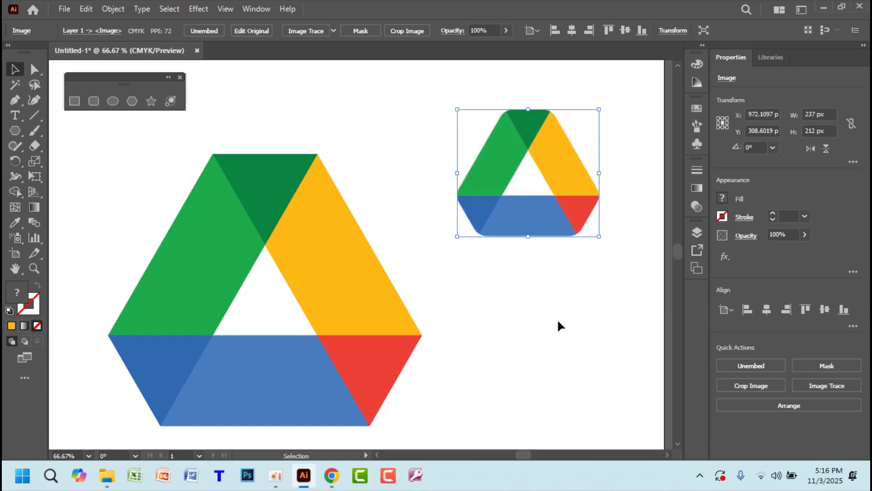
pyautogui.hotkey('ctrl', '-')
pyautogui.hotkey('ctrl', '-')
pyautogui.hotkey('ctrl', '-')
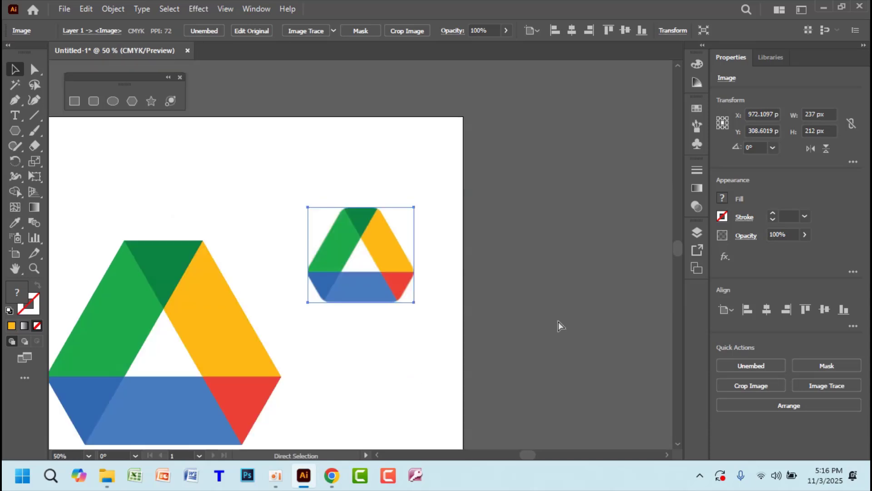
pyautogui.click(80, 340)
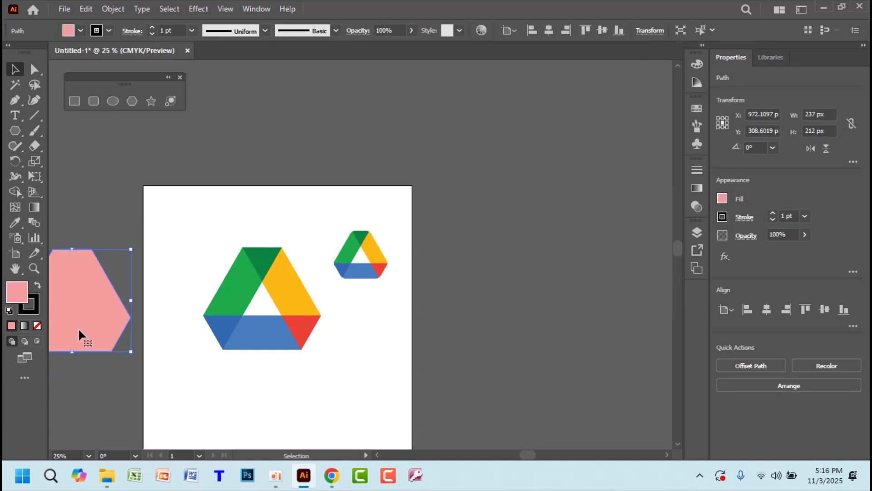
pyautogui.click(186, 265)
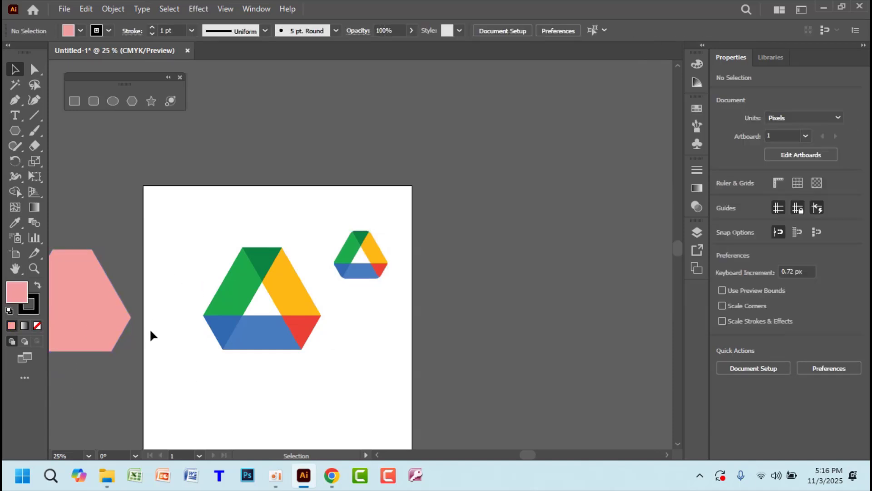
pyautogui.moveTo(206, 264); pyautogui.dragTo(299, 366)
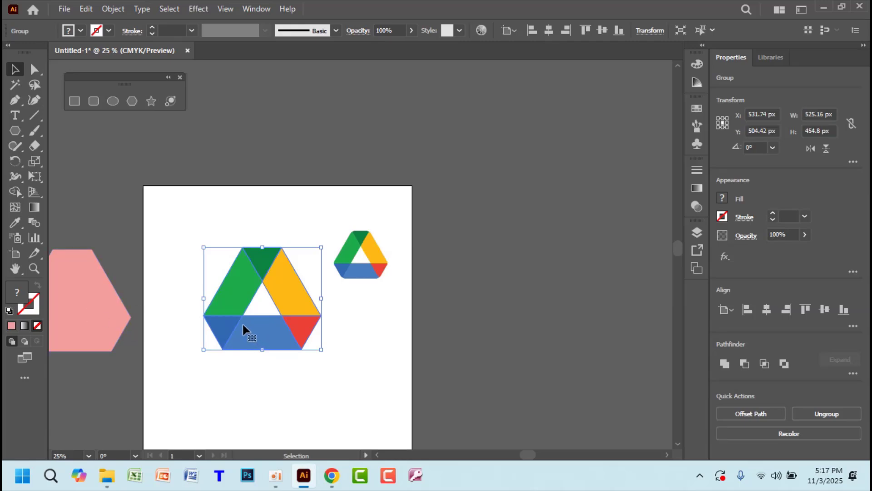
pyautogui.keyDown('shift'); pyautogui.click(120, 301); pyautogui.keyUp('shift')
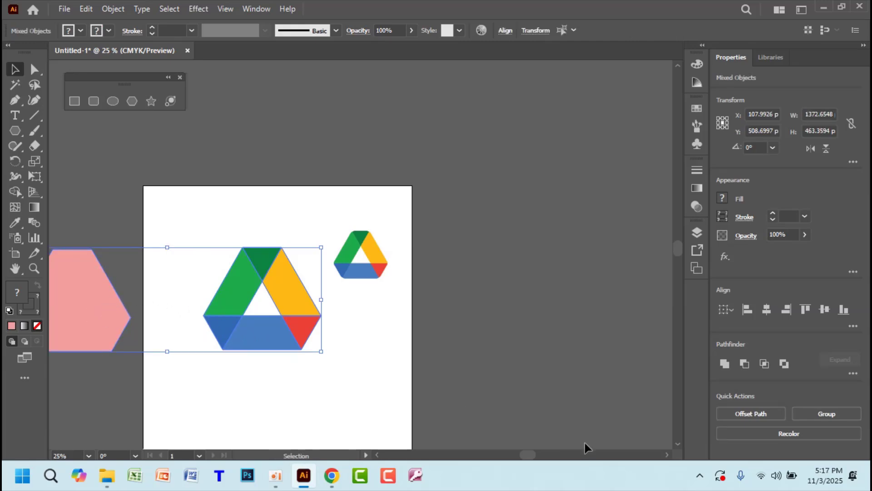
pyautogui.click(650, 383)
# Move the pink hexagon over the large Drive logo and centre them horizontally
pyautogui.moveTo(70, 312); pyautogui.dragTo(587, 153)
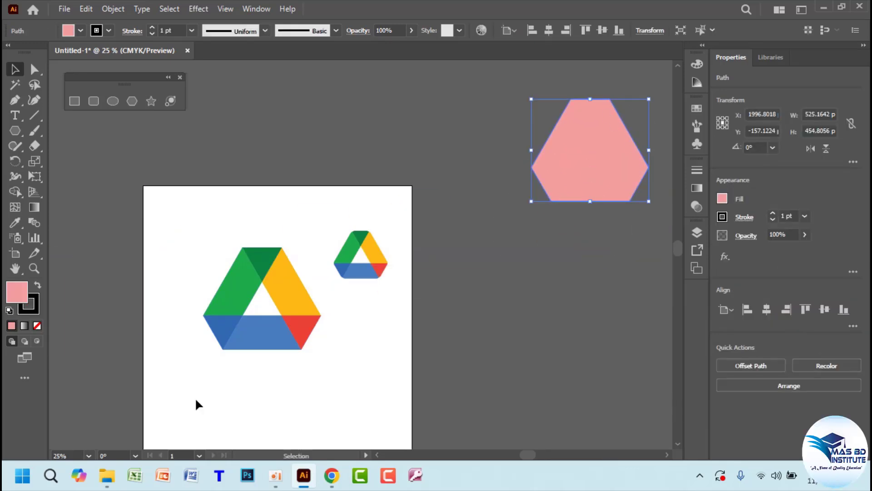
pyautogui.click(241, 291)
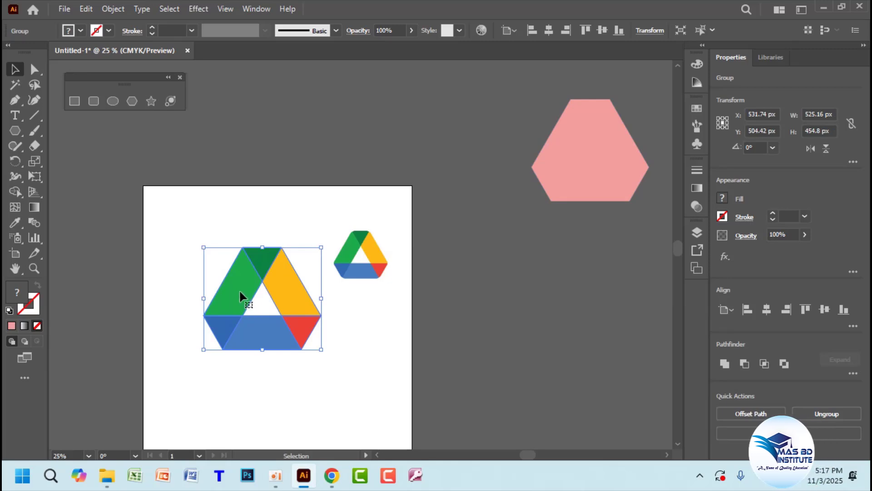
pyautogui.keyDown('shift'); pyautogui.click(604, 175); pyautogui.keyUp('shift')
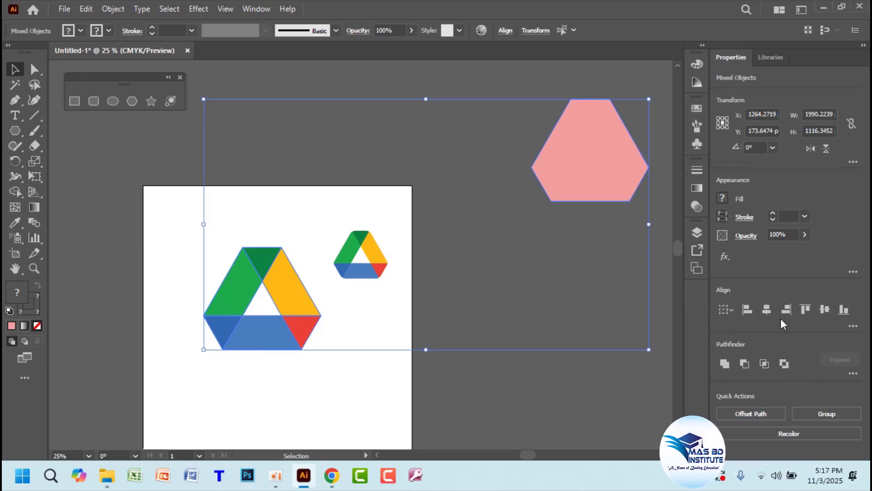
pyautogui.click(766, 310)
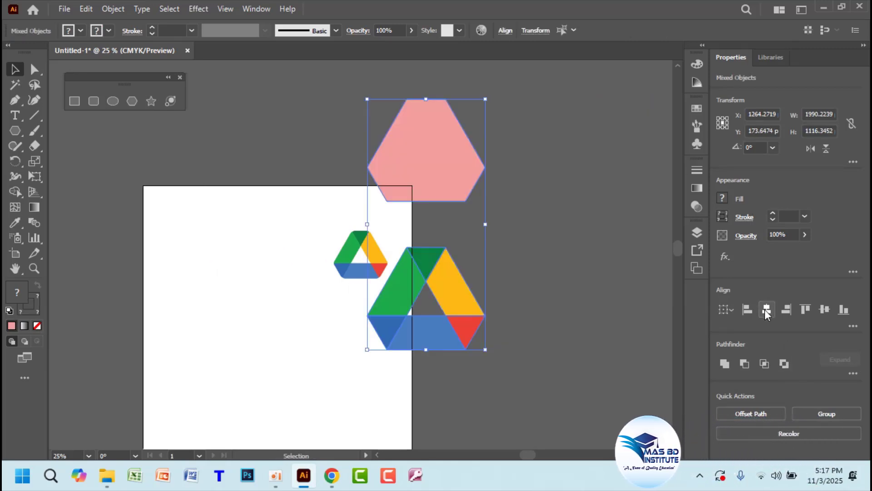
pyautogui.click(827, 312)
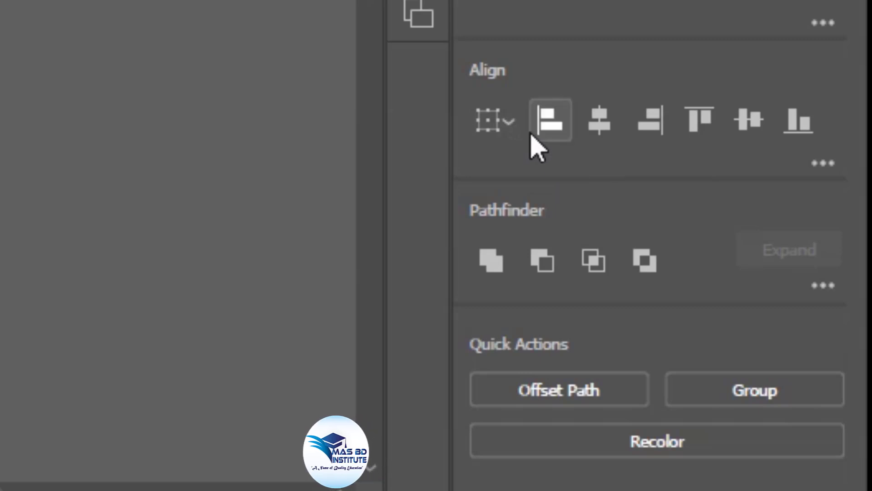
# Centre the hexagon and large logo on the artboard at 600, 600 px; move the reference logo off right
pyautogui.click(517, 128)
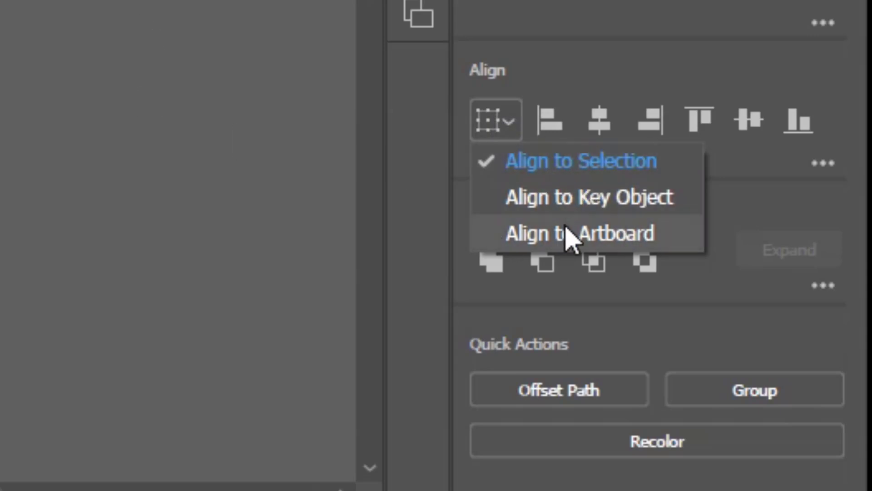
pyautogui.click(588, 233)
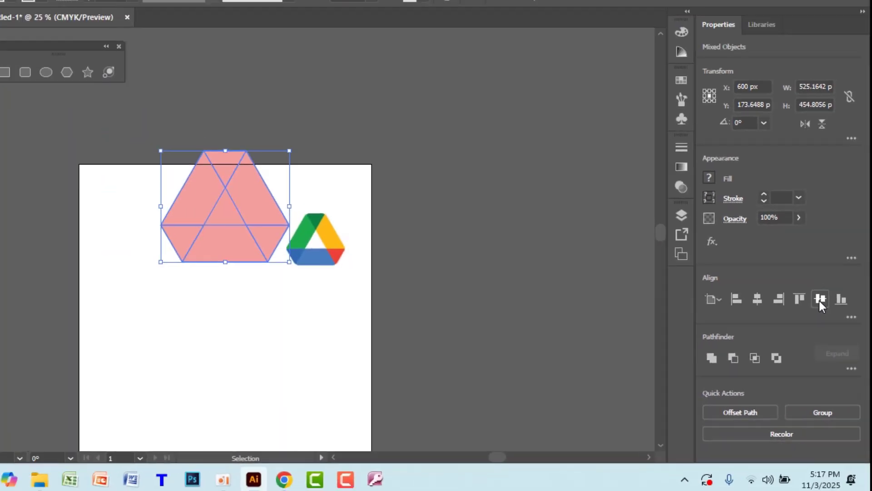
pyautogui.click(765, 161)
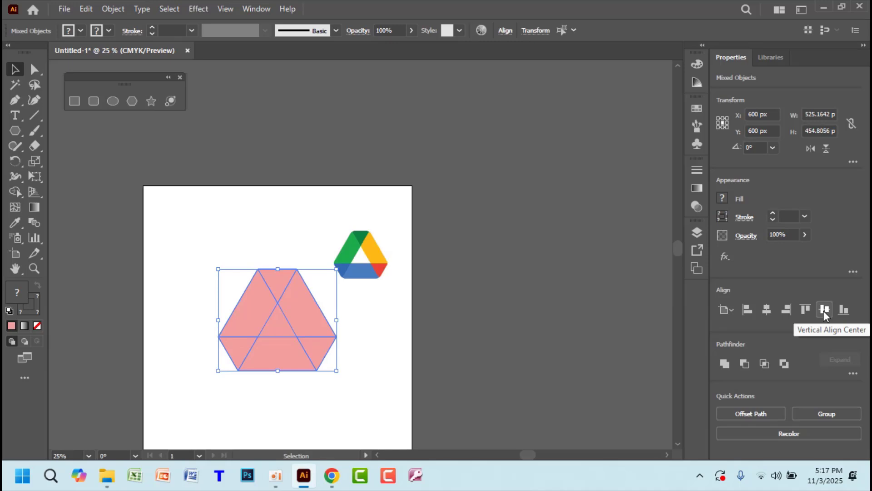
pyautogui.moveTo(368, 241); pyautogui.dragTo(486, 193)
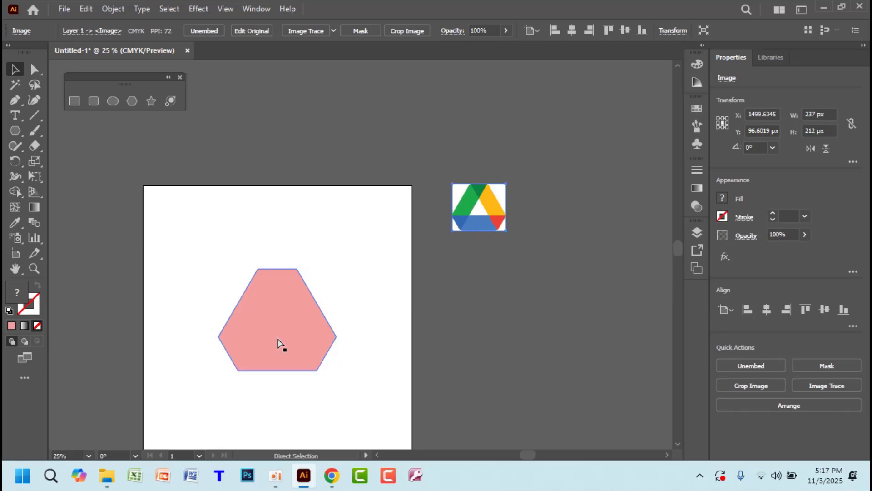
# Zoom in on the pink hexagon and select only the hexagon, leaving the triangles beneath unselected
pyautogui.hotkey('ctrl', '+')
pyautogui.hotkey('ctrl', '+')
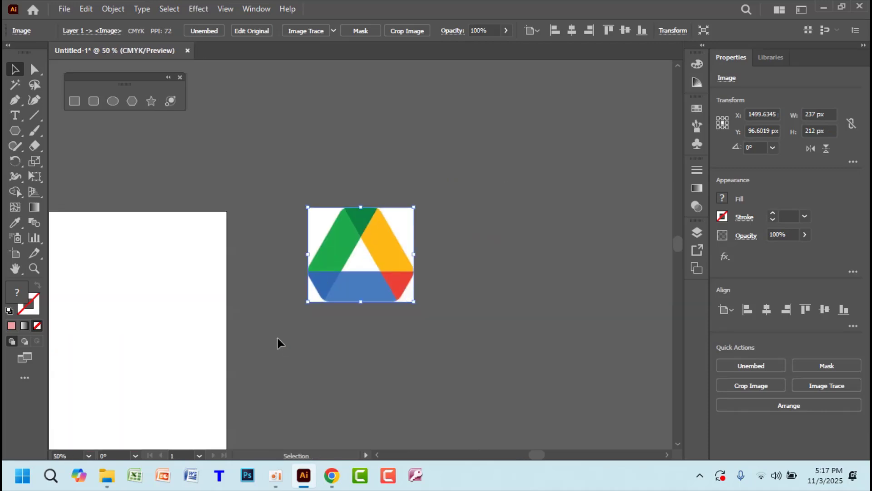
pyautogui.hotkey('ctrl', '0')
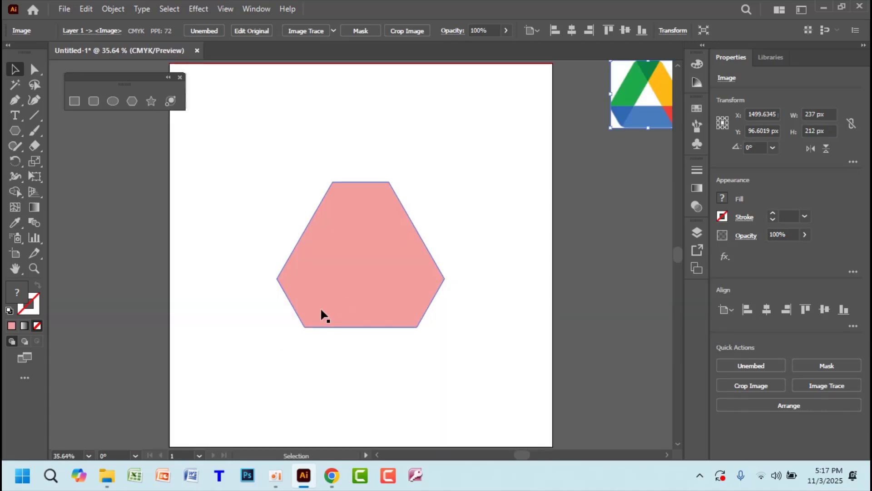
pyautogui.press('z')
pyautogui.moveTo(274, 274); pyautogui.dragTo(432, 347)
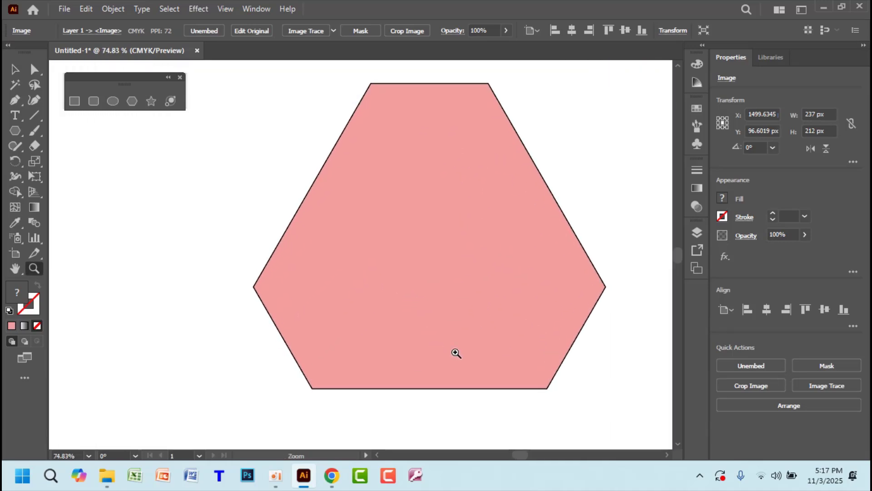
pyautogui.click(15, 69)
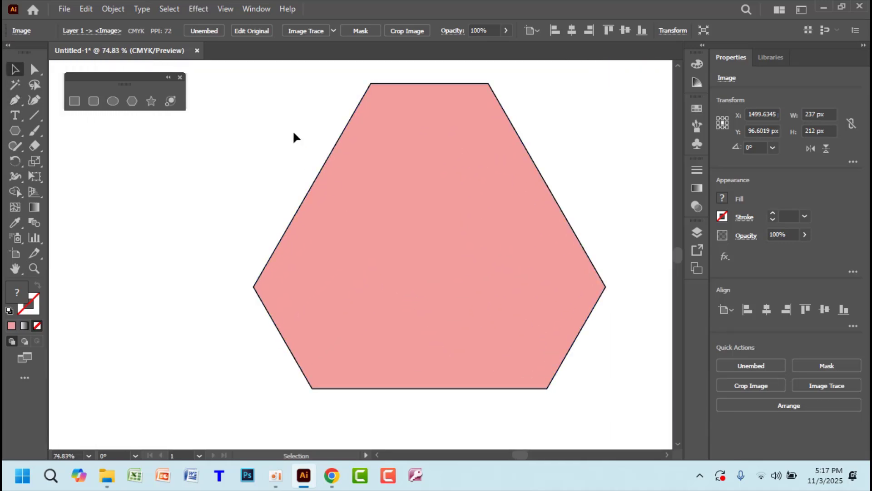
pyautogui.moveTo(293, 131); pyautogui.dragTo(609, 334)
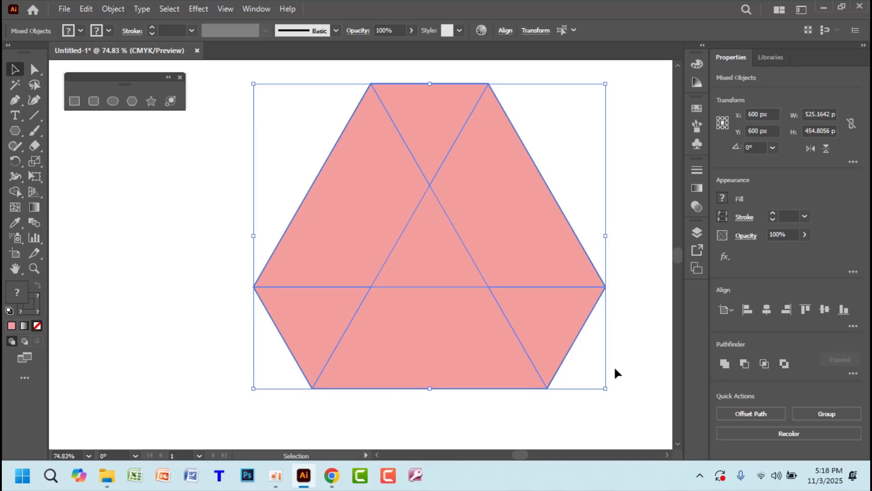
pyautogui.click(581, 195)
pyautogui.click(533, 210)
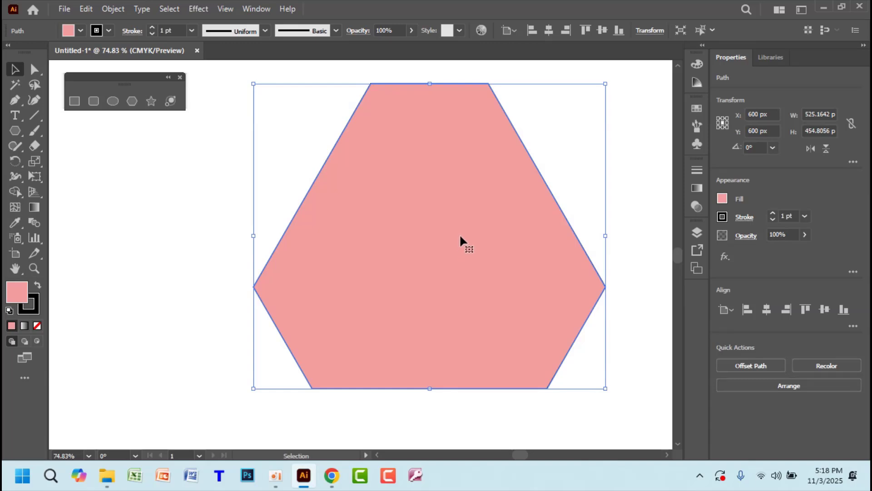
# Set the pink hexagon's opacity to 77%, then reselect it
pyautogui.click(804, 235)
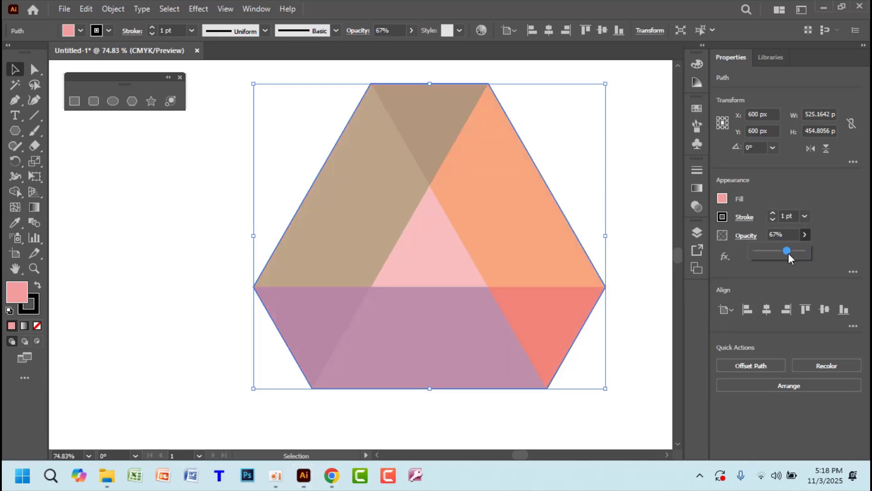
pyautogui.click(639, 284)
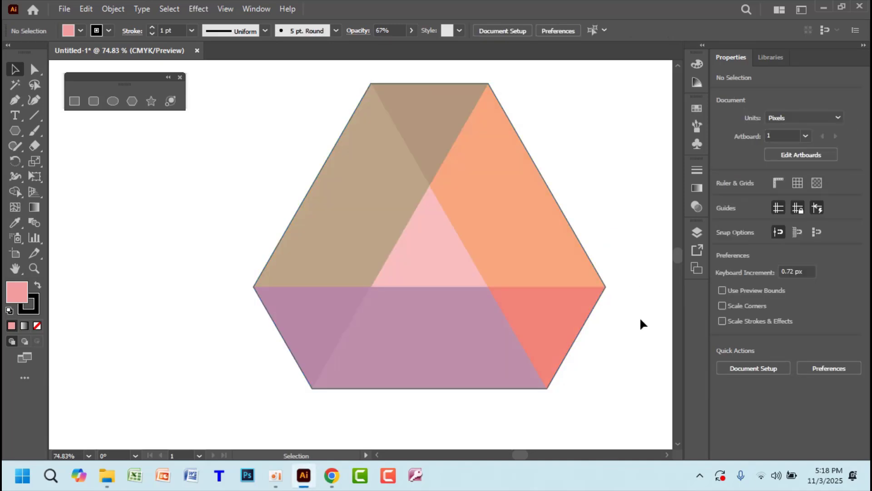
pyautogui.click(527, 251)
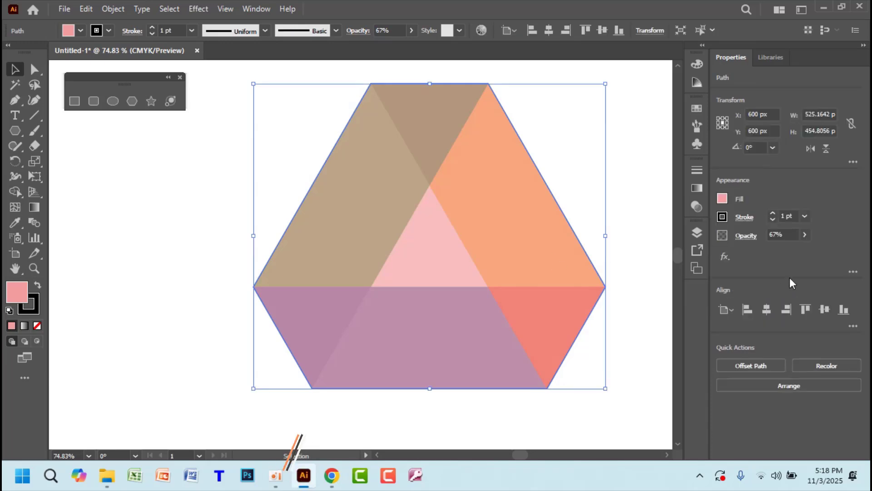
pyautogui.click(805, 235)
pyautogui.click(788, 251)
pyautogui.moveTo(789, 249); pyautogui.dragTo(792, 249)
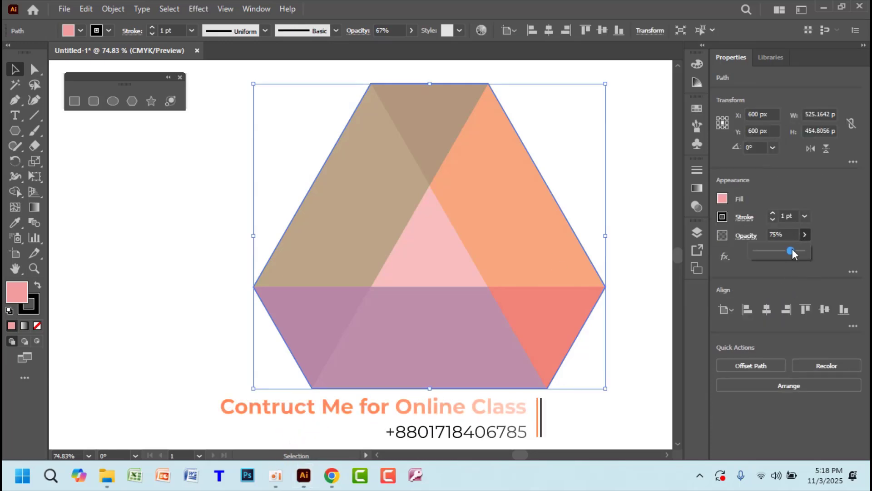
pyautogui.click(667, 242)
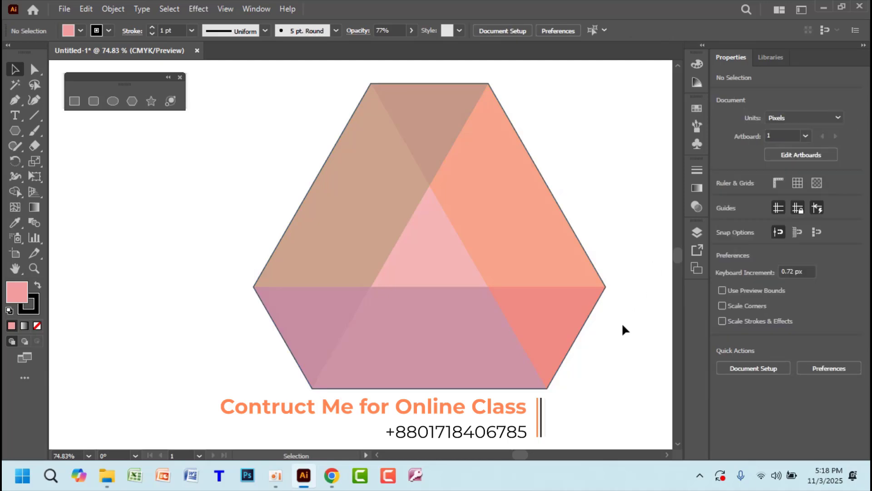
pyautogui.click(521, 250)
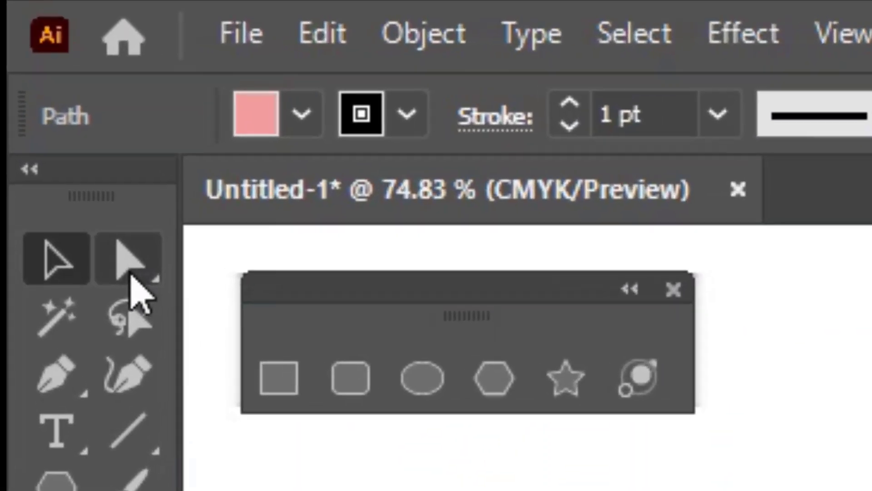
# Round the hexagon's corners to about 18.6 px using a live-corner widget
pyautogui.click(34, 69)
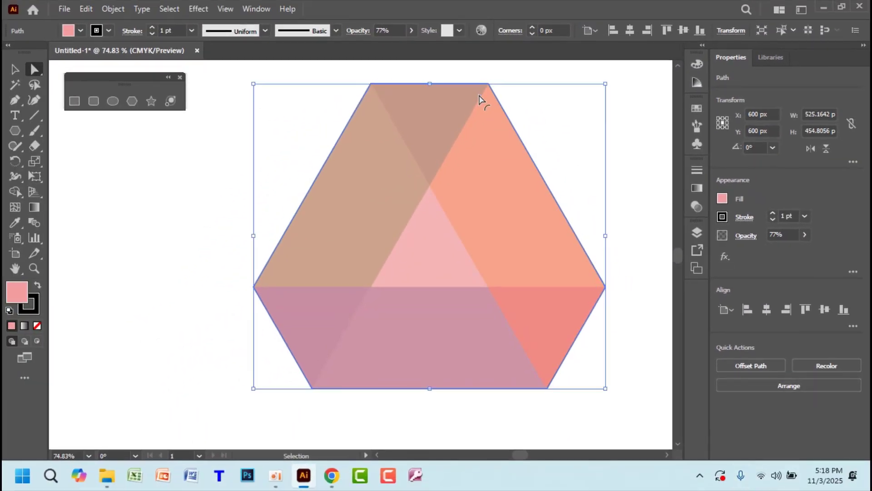
pyautogui.hotkey('ctrl', '=')
pyautogui.hotkey('ctrl', '=')
pyautogui.hotkey('ctrl', '=')
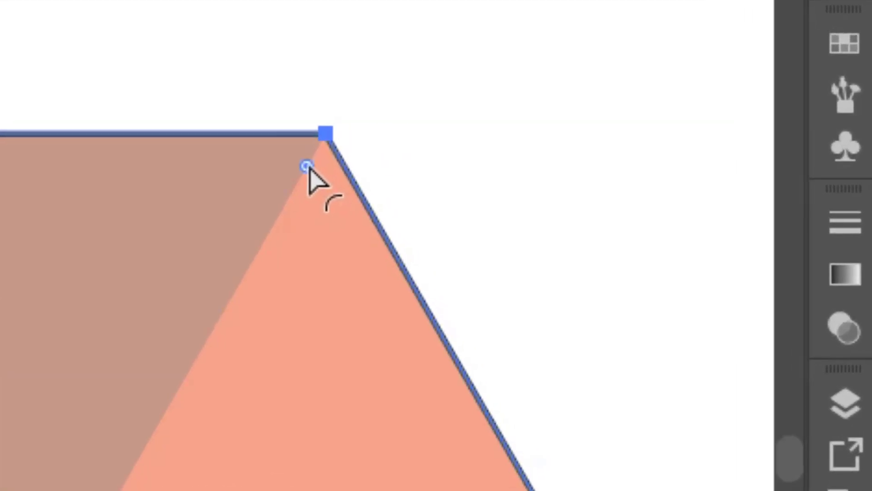
pyautogui.moveTo(309, 169); pyautogui.dragTo(277, 239)
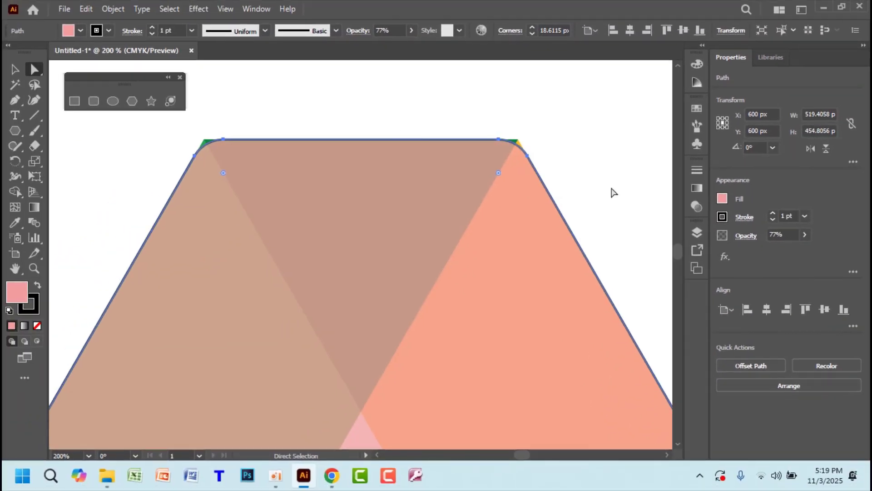
# Set the hexagon's stroke to None and inspect the top-left green corner tip close up
pyautogui.click(109, 30)
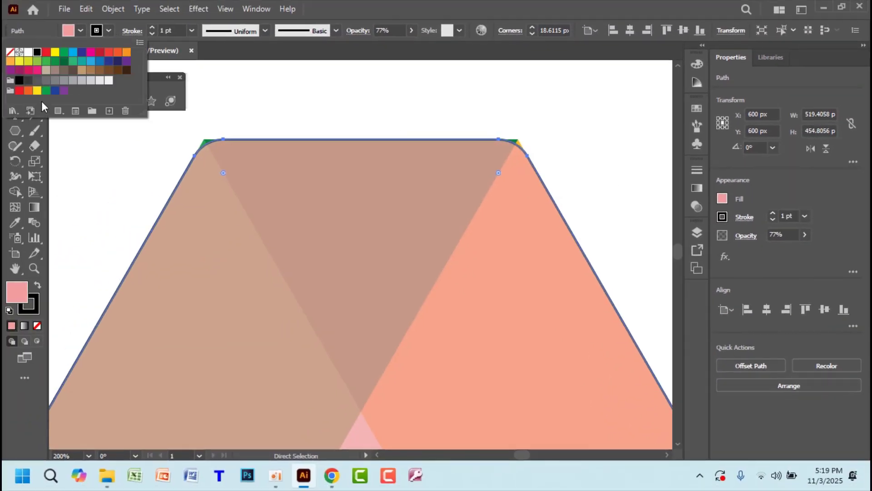
pyautogui.click(33, 312)
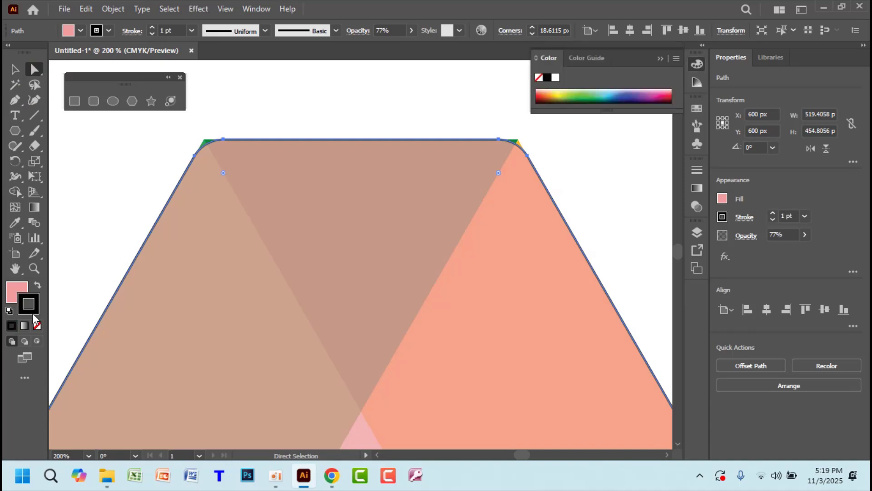
pyautogui.click(38, 325)
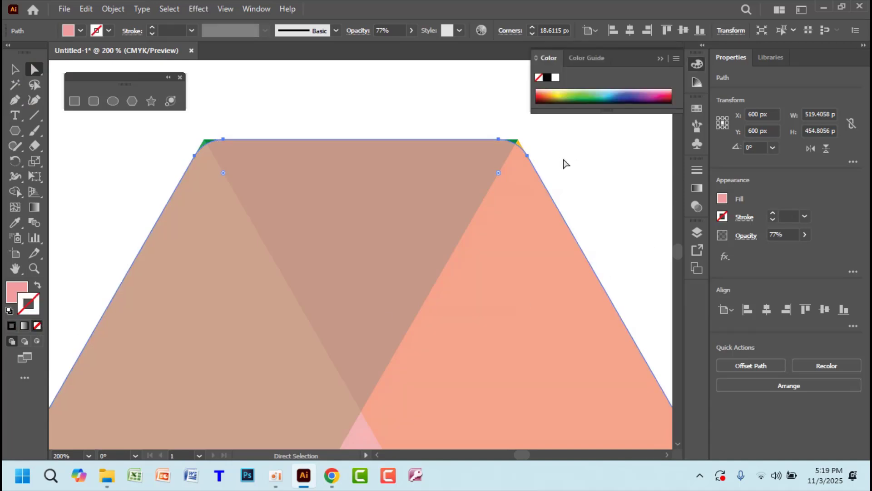
pyautogui.click(577, 168)
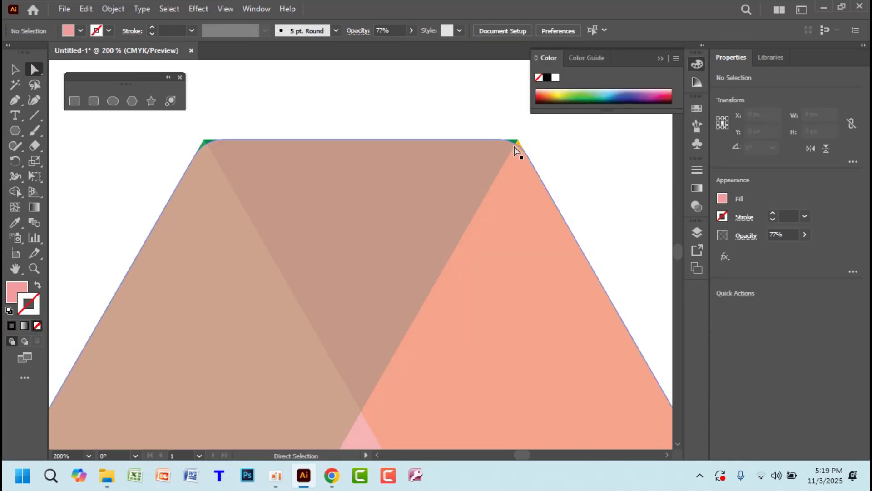
pyautogui.press('z')
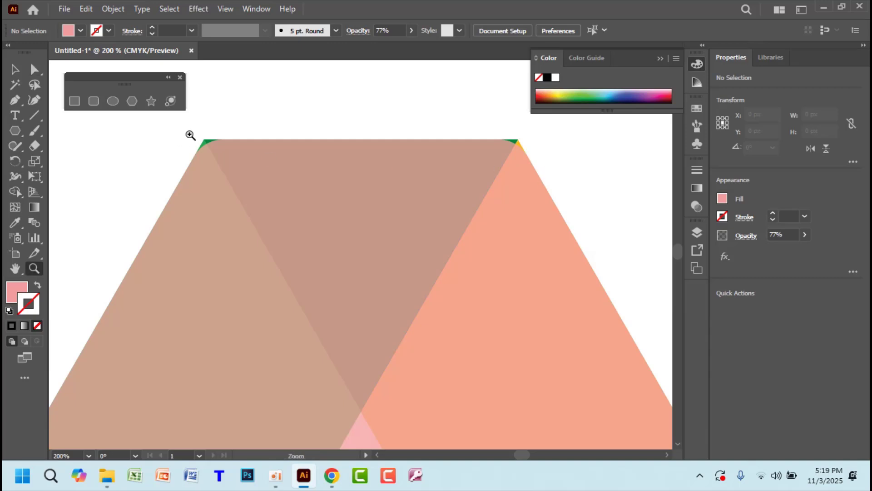
pyautogui.moveTo(189, 134); pyautogui.dragTo(444, 327)
pyautogui.moveTo(216, 173); pyautogui.dragTo(562, 288)
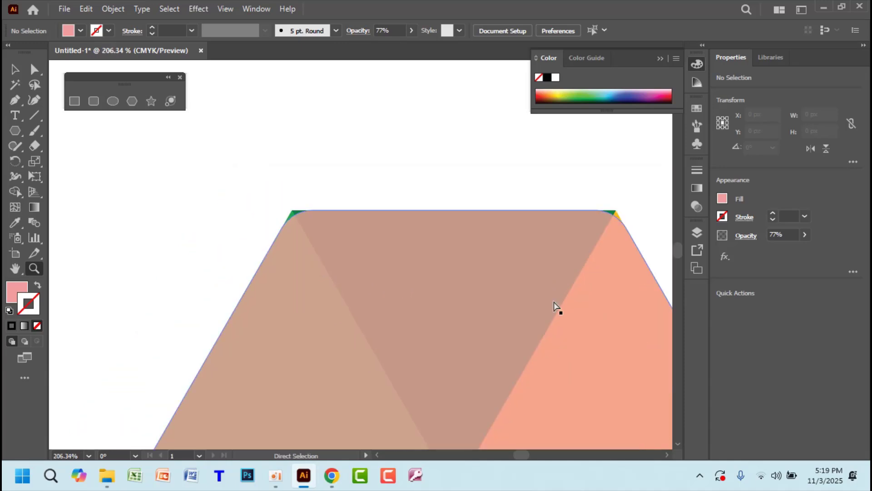
pyautogui.hotkey('ctrl', '0')
# Select the hexagon and all triangles together, then close in to about 1288% on the top-left green tip
pyautogui.click(14, 69)
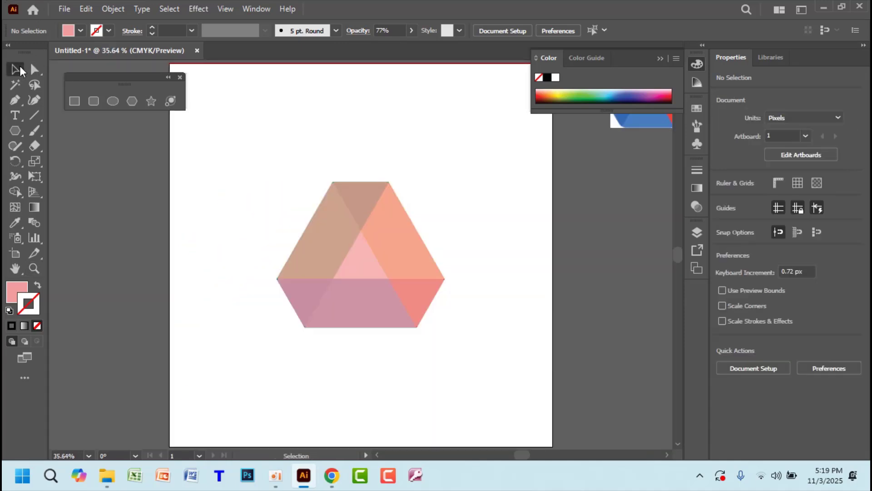
pyautogui.moveTo(273, 167); pyautogui.dragTo(485, 399)
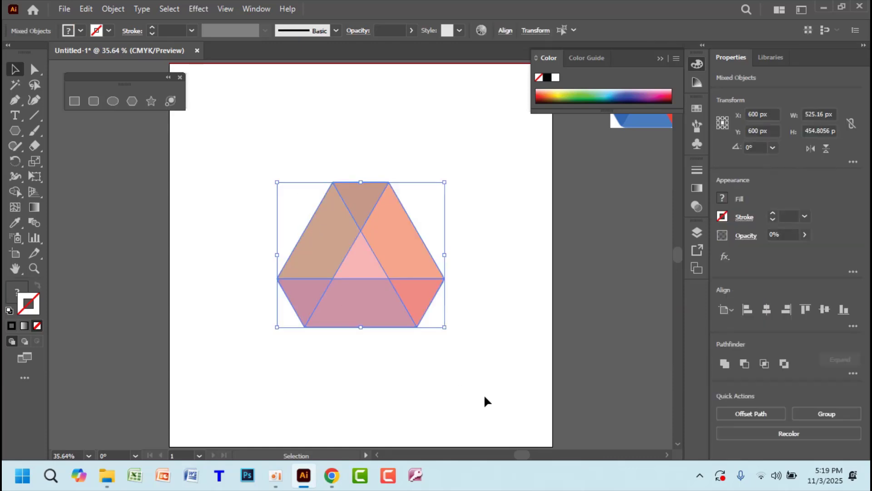
pyautogui.press('z')
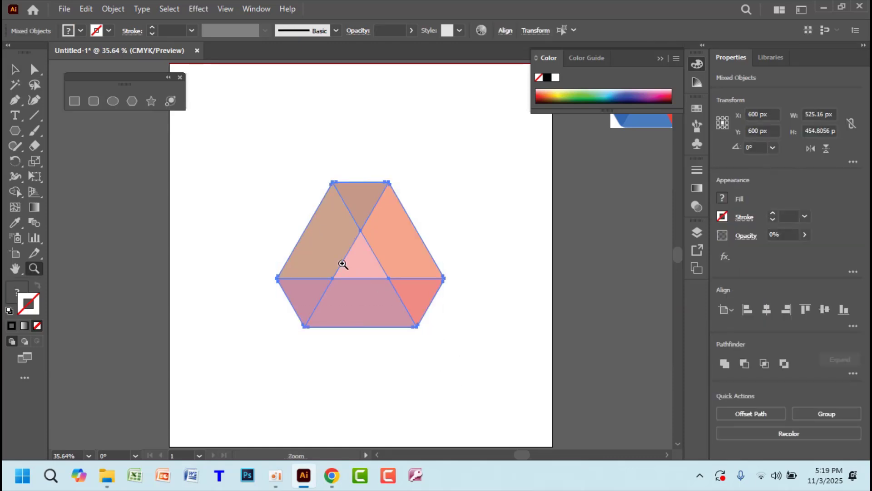
pyautogui.moveTo(322, 176); pyautogui.dragTo(483, 355)
pyautogui.moveTo(343, 192); pyautogui.dragTo(484, 270)
pyautogui.moveTo(341, 167); pyautogui.dragTo(502, 335)
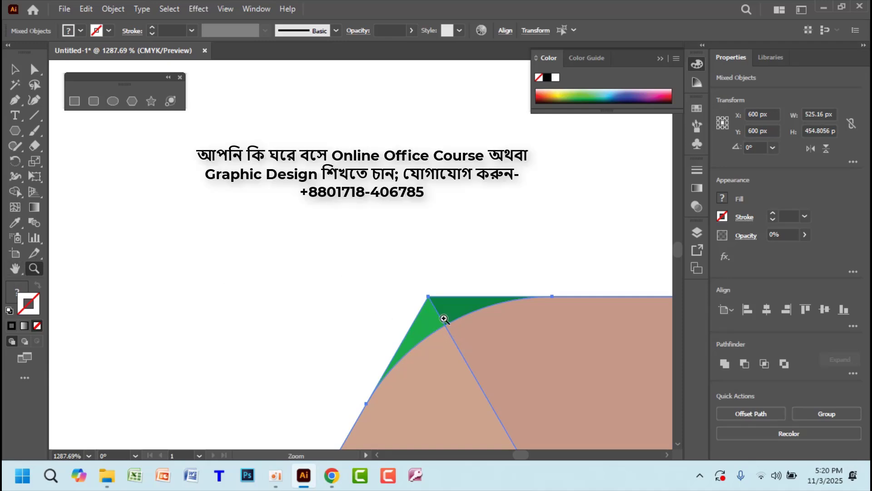
pyautogui.press('space')
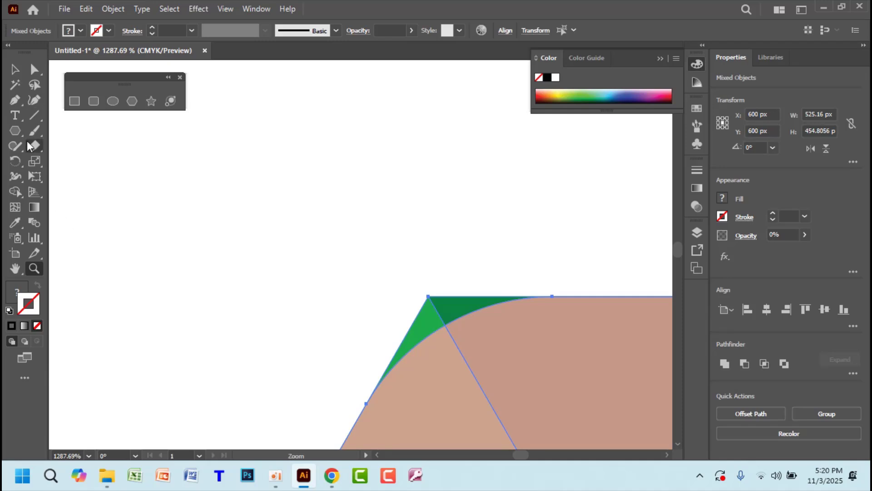
pyautogui.press('space')
pyautogui.moveTo(458, 339); pyautogui.dragTo(313, 245)
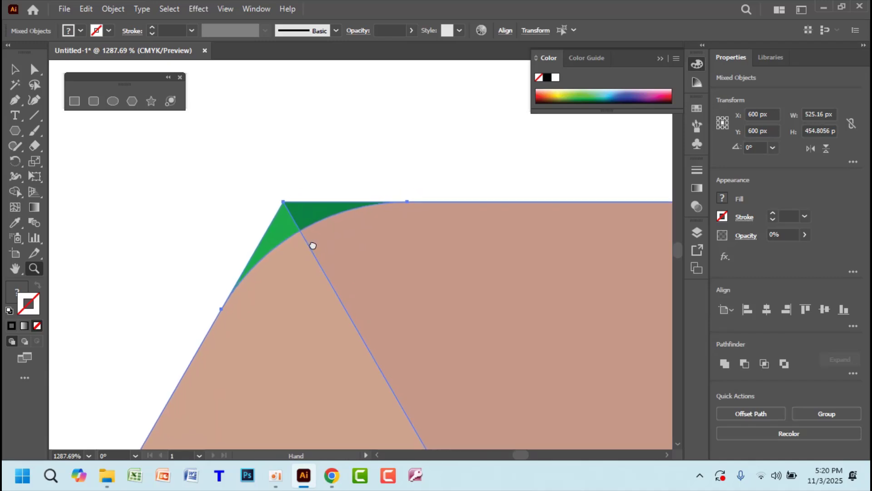
# Delete the green tip at the top-left and the green and yellow tips at the top-right with Shape Builder
pyautogui.click(15, 194)
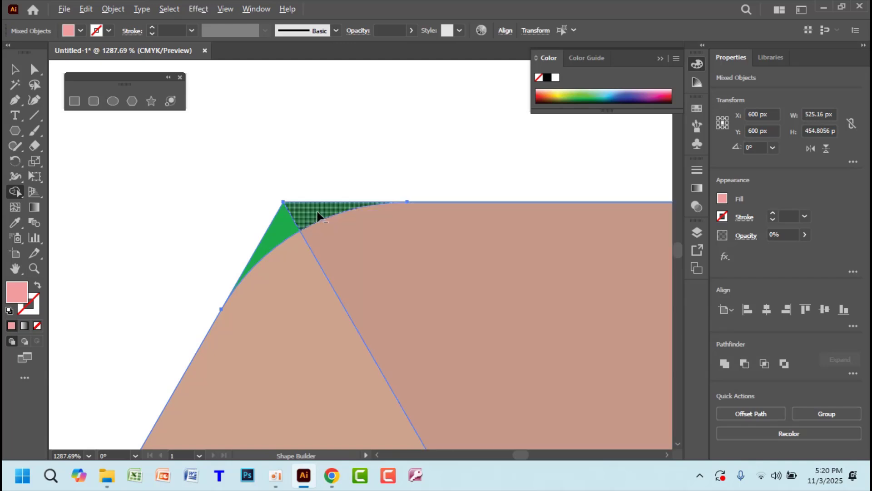
pyautogui.moveTo(310, 201); pyautogui.dragTo(283, 220)
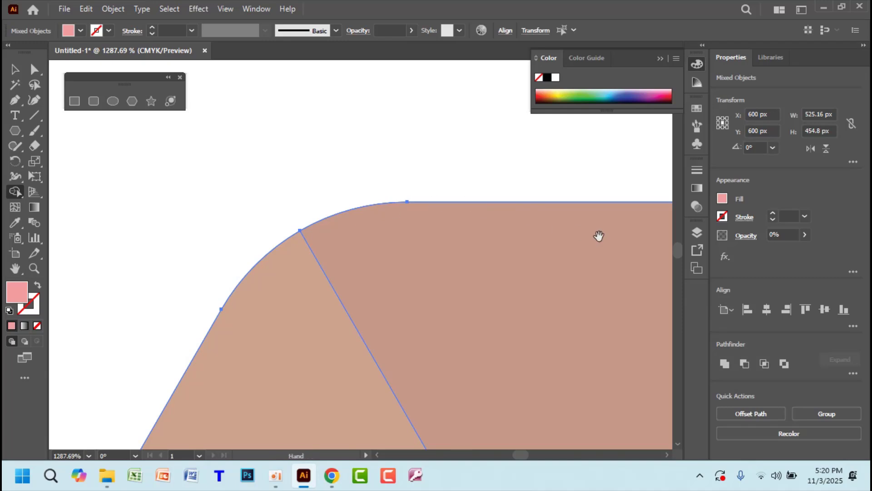
pyautogui.press('space')
pyautogui.moveTo(598, 236); pyautogui.dragTo(229, 316)
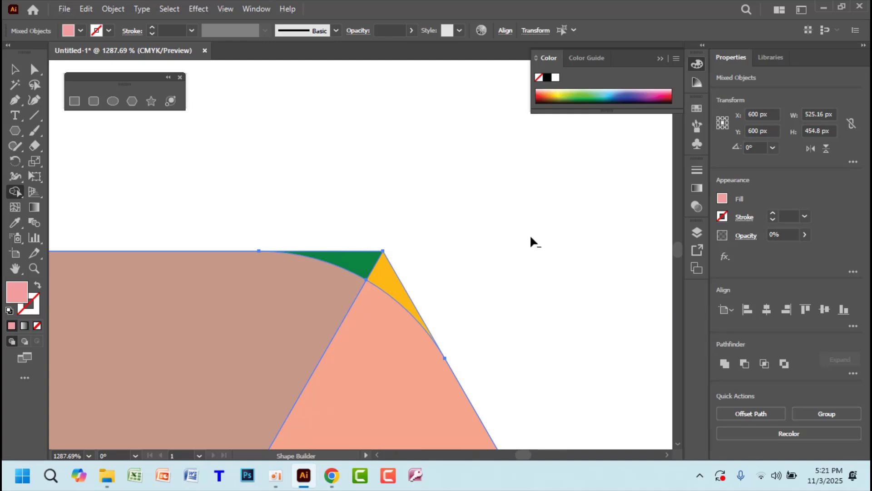
pyautogui.moveTo(354, 244)
pyautogui.mouseDown()
pyautogui.moveTo(406, 270)
pyautogui.moveTo(433, 265)
pyautogui.mouseUp()
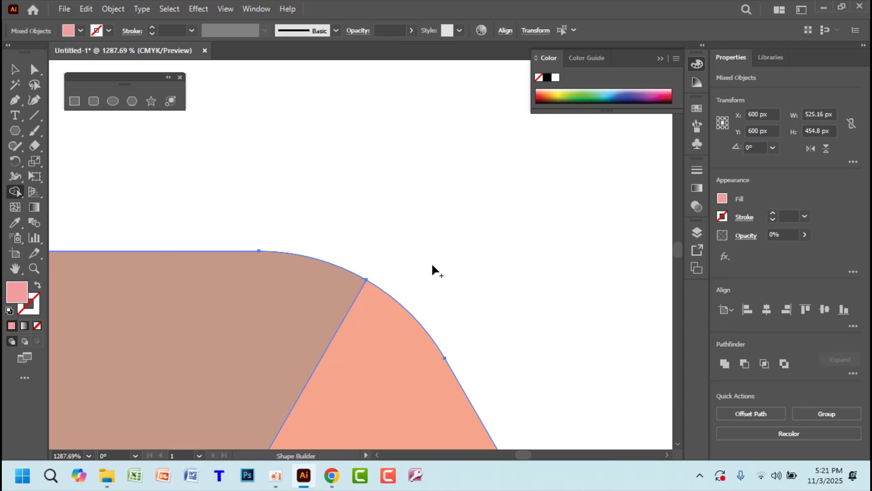
pyautogui.press('v')
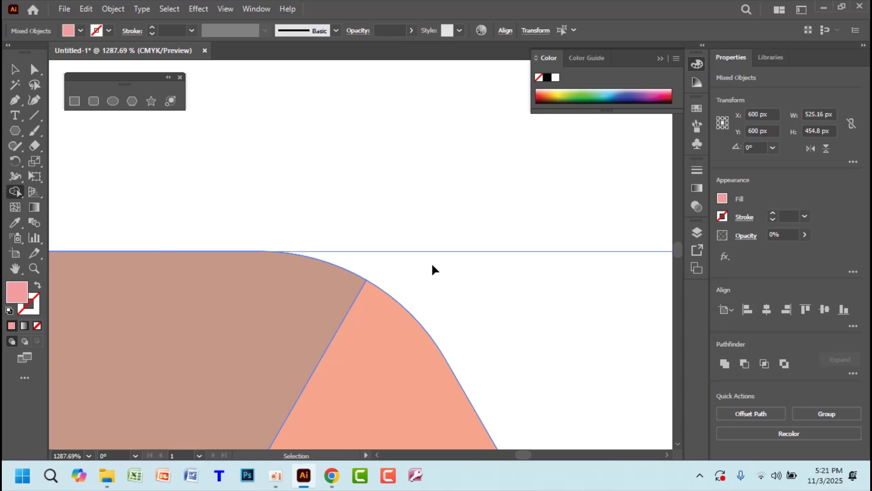
pyautogui.hotkey('ctrl', '0')
pyautogui.hotkey('shift', 'm')
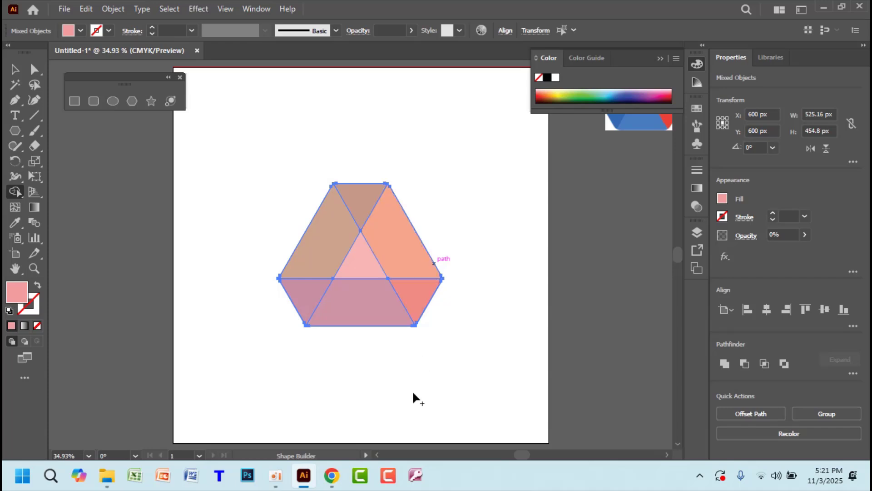
# Trim the slivers outside the hexagon's rounded left and bottom-left corners with Shape Builder
pyautogui.press('z')
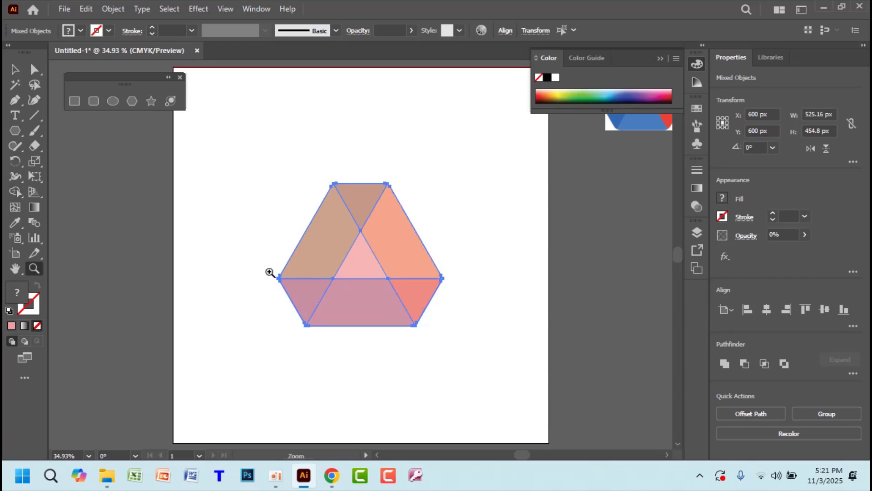
pyautogui.click(383, 257)
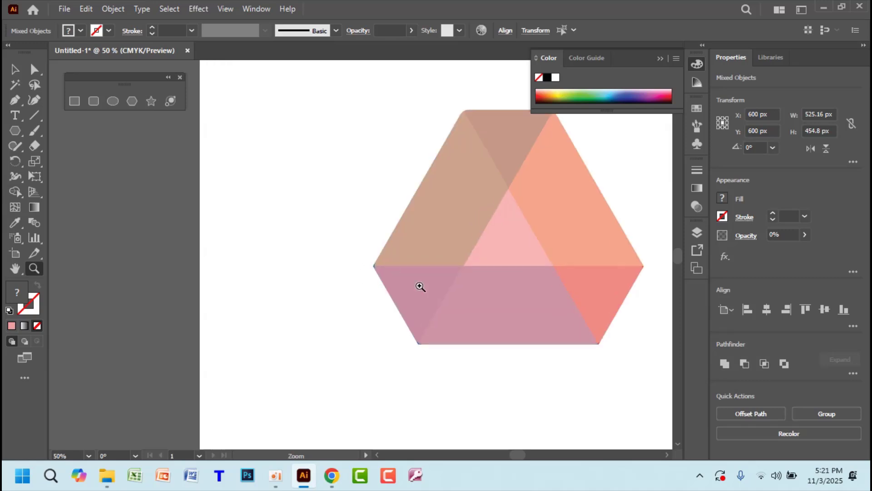
pyautogui.moveTo(420, 287); pyautogui.dragTo(628, 429)
pyautogui.moveTo(357, 276); pyautogui.dragTo(437, 335)
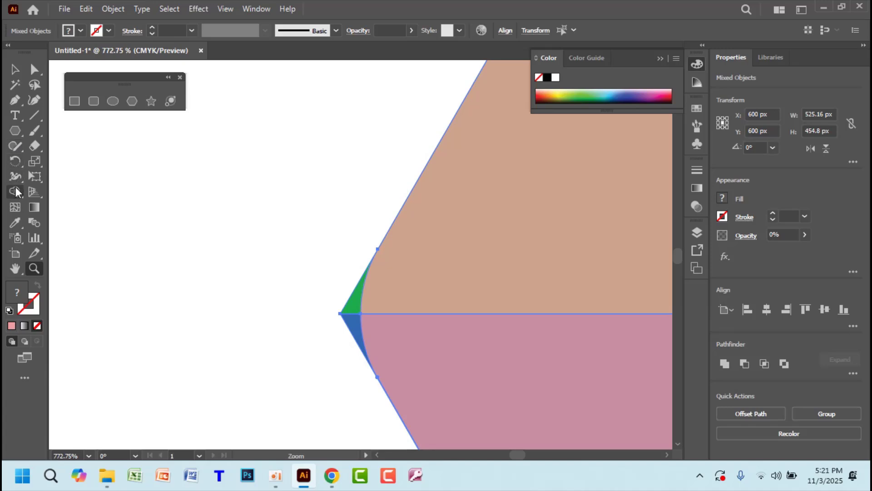
pyautogui.click(16, 193)
pyautogui.moveTo(350, 299); pyautogui.dragTo(352, 339)
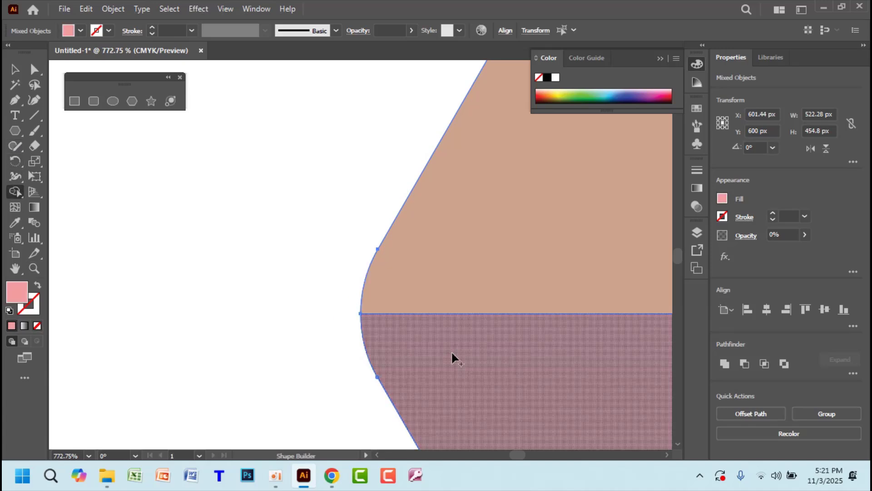
pyautogui.press('space')
pyautogui.moveTo(489, 372); pyautogui.dragTo(364, 120)
pyautogui.moveTo(509, 356); pyautogui.dragTo(386, 138)
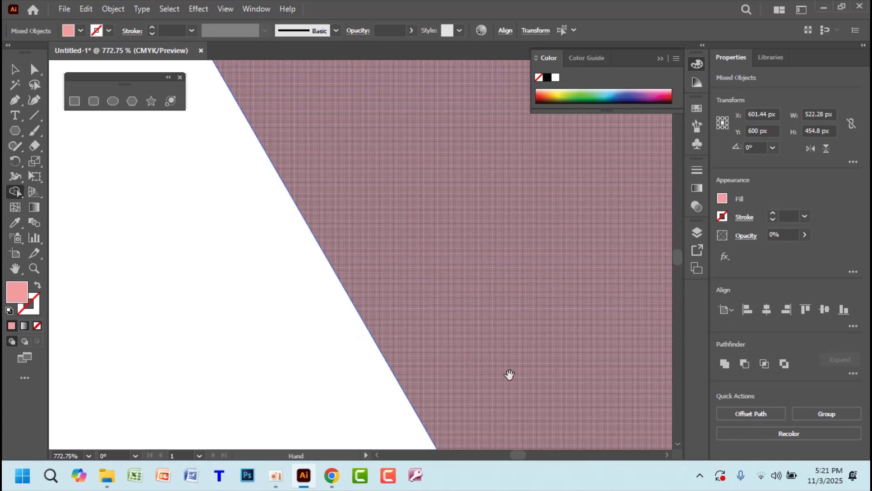
pyautogui.moveTo(457, 304); pyautogui.dragTo(389, 120)
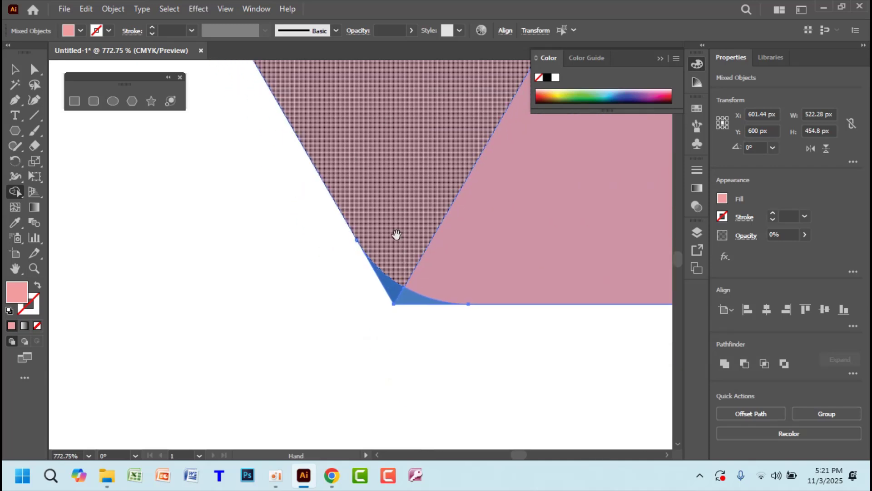
pyautogui.keyDown('alt'); pyautogui.click(403, 301); pyautogui.keyUp('alt')
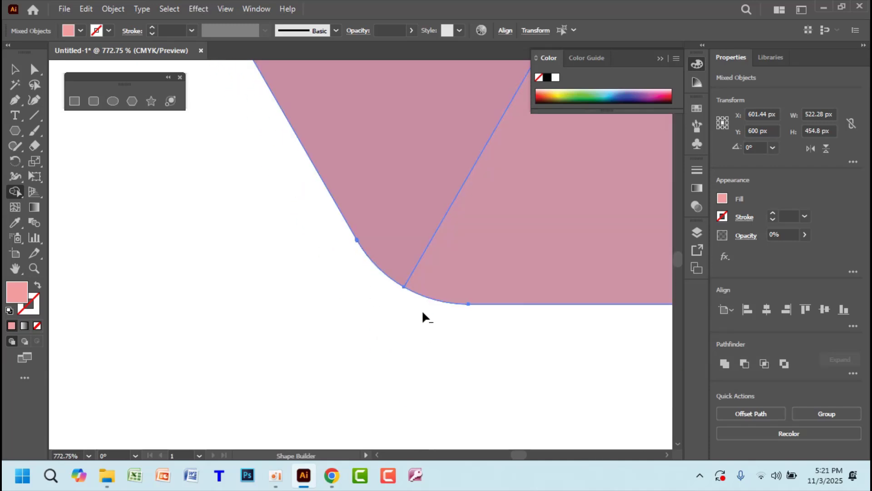
# Trim the slivers outside the rounded bottom-right and right corners, including the blue and red tips
pyautogui.press('space')
pyautogui.moveTo(609, 268); pyautogui.dragTo(136, 284)
pyautogui.moveTo(565, 287); pyautogui.dragTo(245, 282)
pyautogui.moveTo(560, 278); pyautogui.dragTo(348, 278)
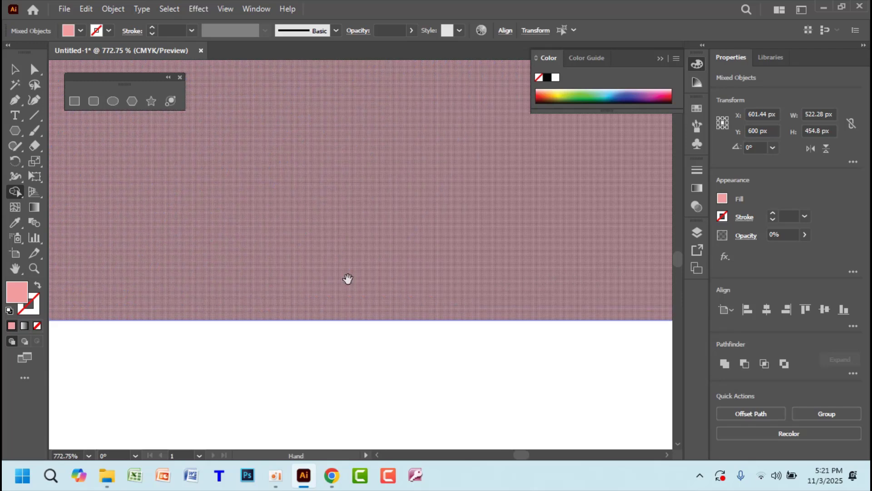
pyautogui.moveTo(625, 288); pyautogui.dragTo(362, 295)
pyautogui.moveTo(577, 292); pyautogui.dragTo(287, 297)
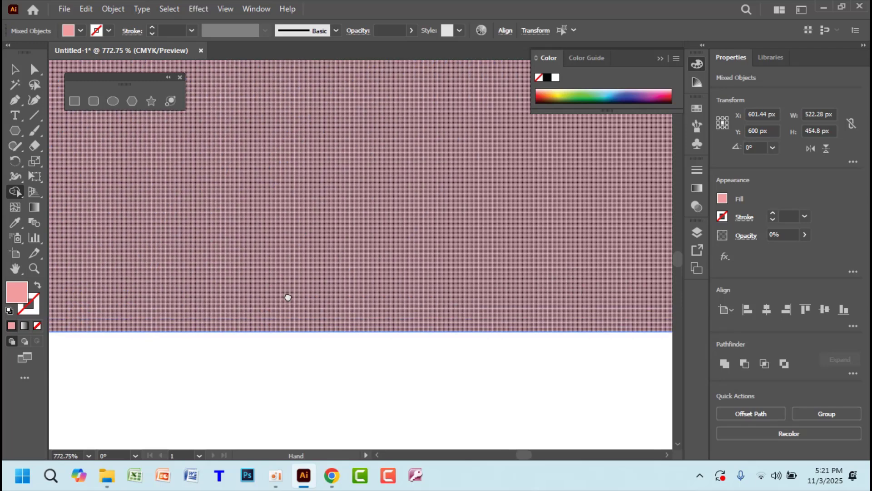
pyautogui.moveTo(544, 289); pyautogui.dragTo(358, 289)
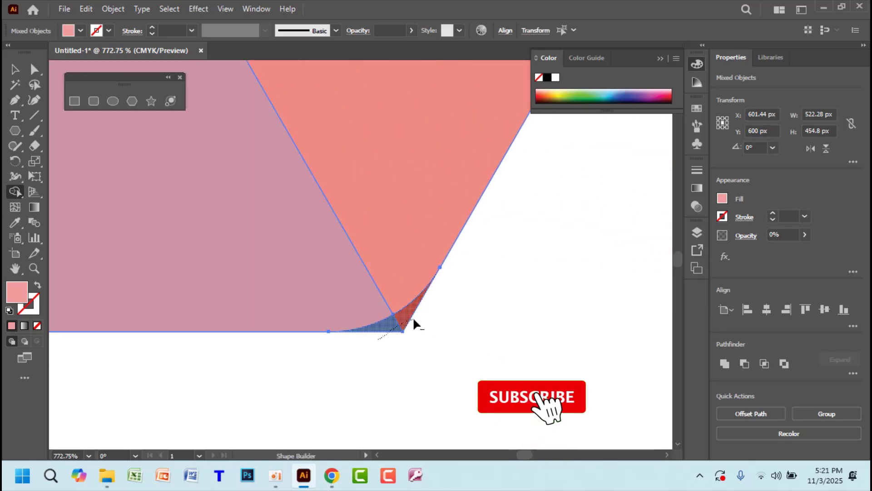
pyautogui.moveTo(378, 339); pyautogui.dragTo(412, 317)
pyautogui.moveTo(418, 193); pyautogui.dragTo(223, 415)
pyautogui.moveTo(343, 180); pyautogui.dragTo(224, 359)
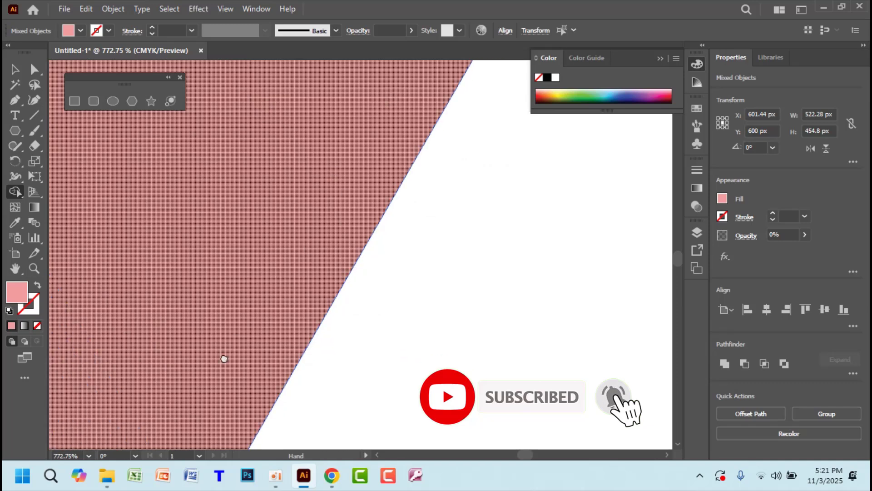
pyautogui.moveTo(381, 185); pyautogui.dragTo(306, 315)
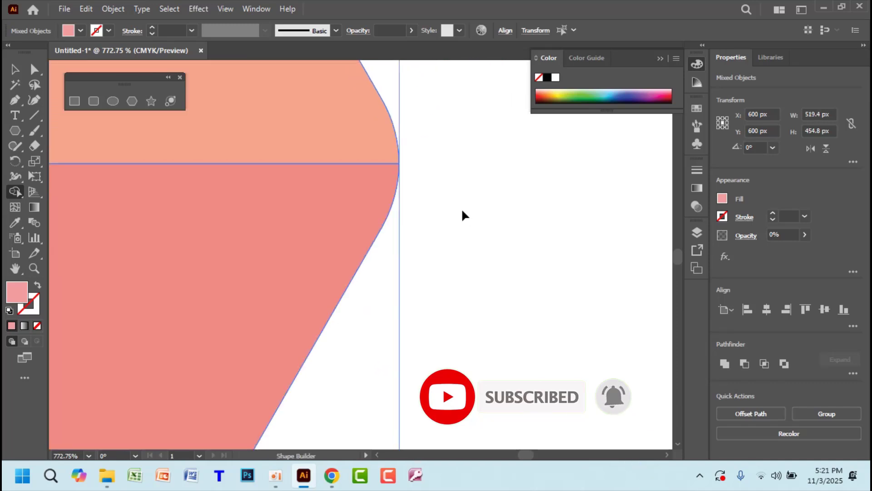
pyautogui.hotkey('ctrl', '0')
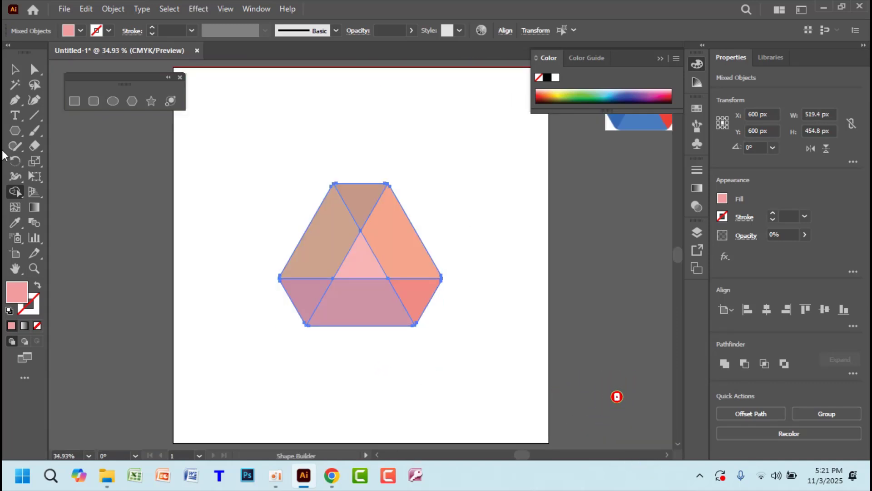
# Move the pink hexagon pieces off the Drive logo to the right of the artboard
pyautogui.click(14, 69)
pyautogui.click(430, 168)
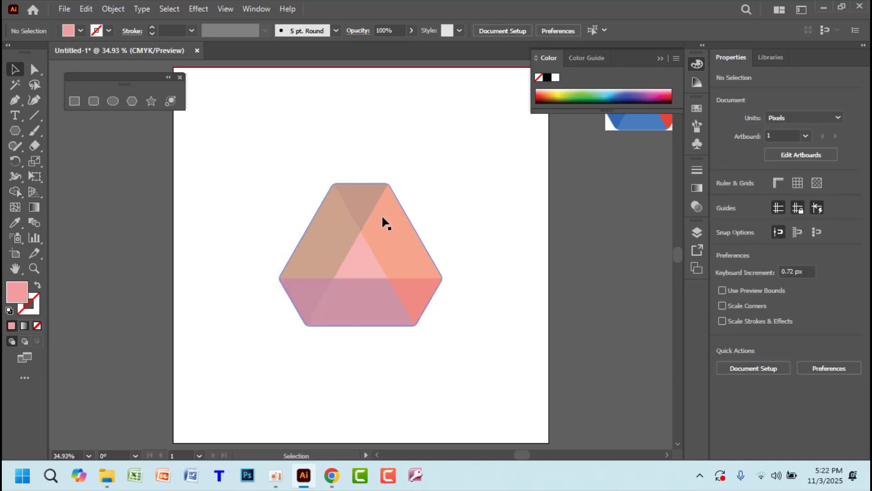
pyautogui.moveTo(384, 222); pyautogui.dragTo(615, 214)
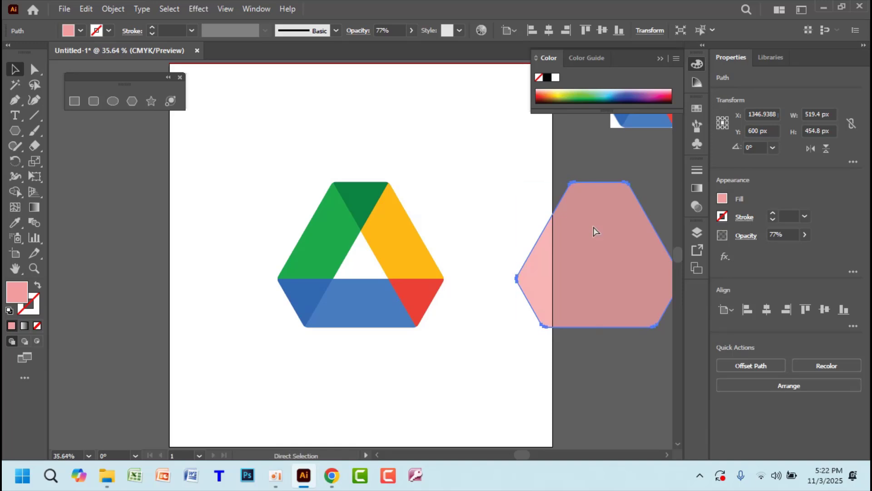
# Bring the small reference Drive logo beside the large logo and zoom in on both
pyautogui.hotkey('ctrl', '=')
pyautogui.hotkey('ctrl', '=')
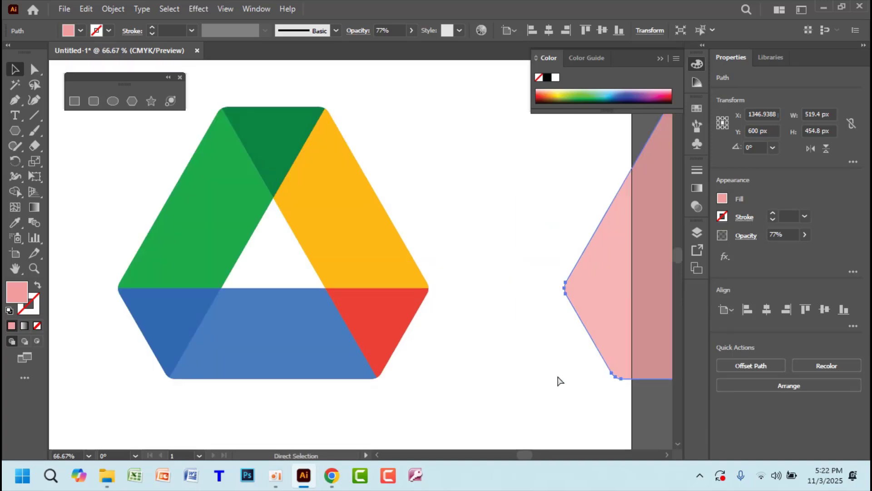
pyautogui.hotkey('ctrl', '-')
pyautogui.hotkey('ctrl', '-')
pyautogui.hotkey('ctrl', '-')
pyautogui.press('v')
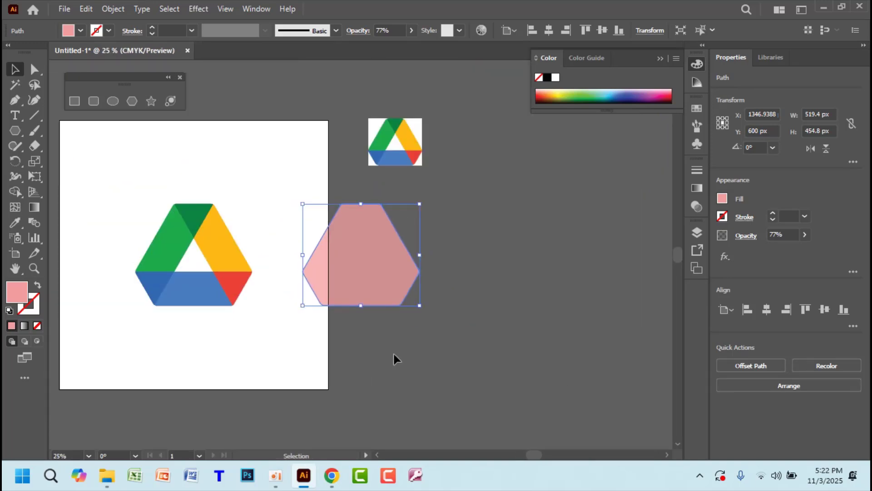
pyautogui.moveTo(392, 135); pyautogui.dragTo(363, 295)
pyautogui.press('z')
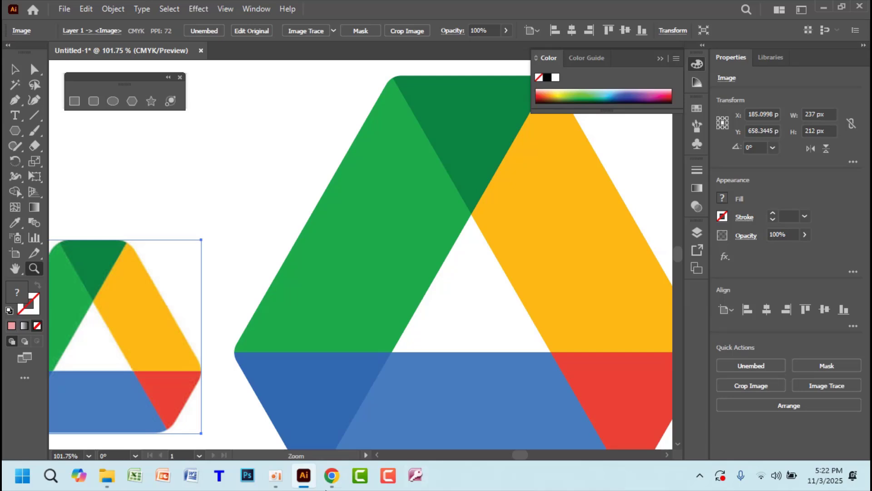
# Sample the reference logo's green, 0bab4b, as the fill colour and confirm its values in the Color Picker
pyautogui.press('v')
pyautogui.moveTo(76, 312); pyautogui.dragTo(159, 194)
pyautogui.click(16, 223)
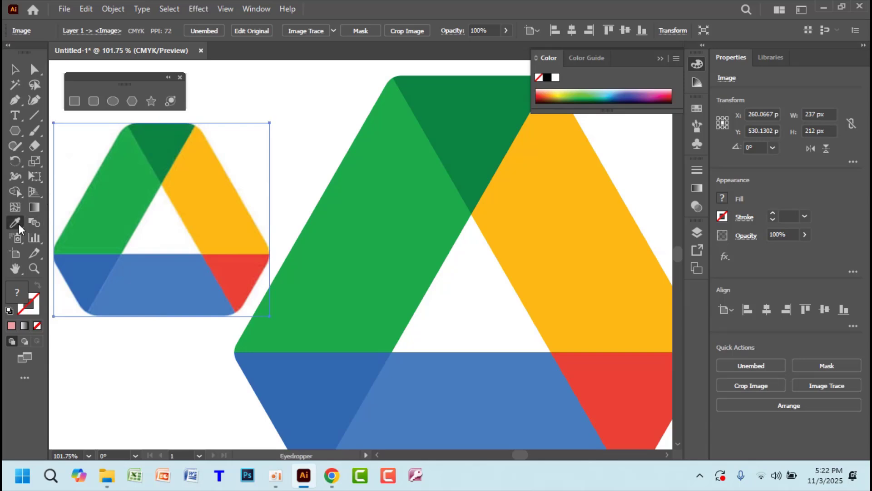
pyautogui.click(131, 195)
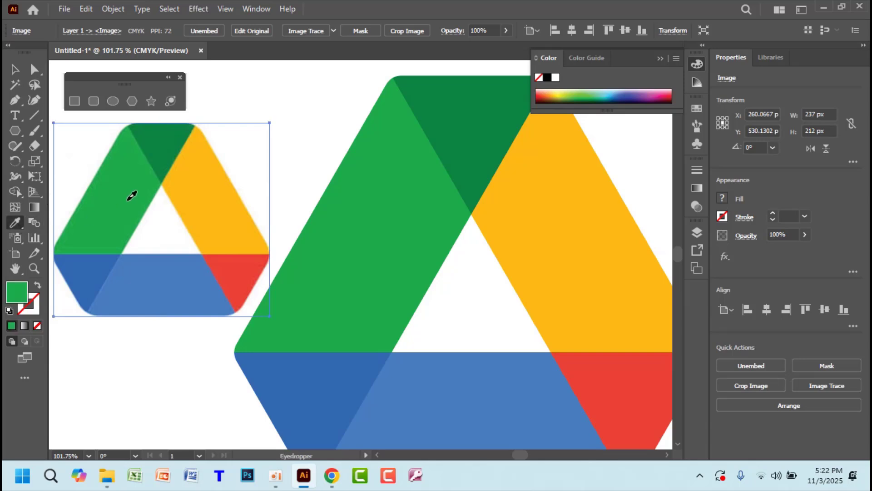
pyautogui.doubleClick(16, 296)
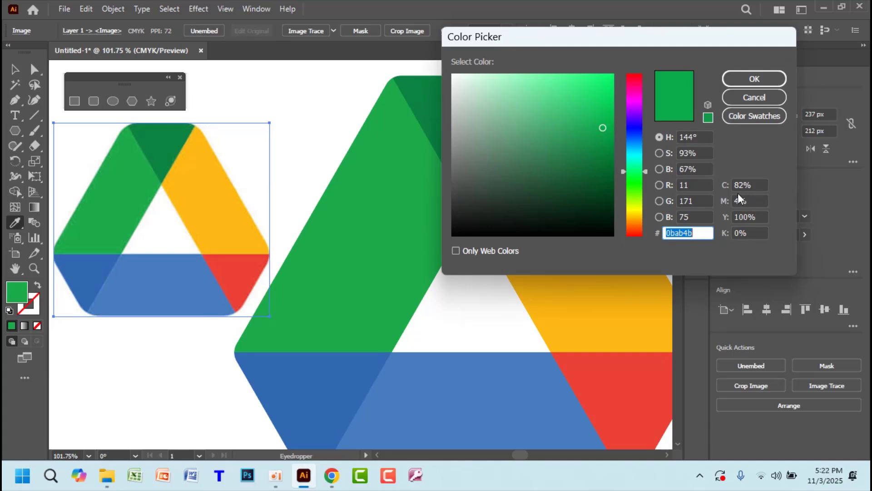
pyautogui.click(761, 186)
pyautogui.click(759, 202)
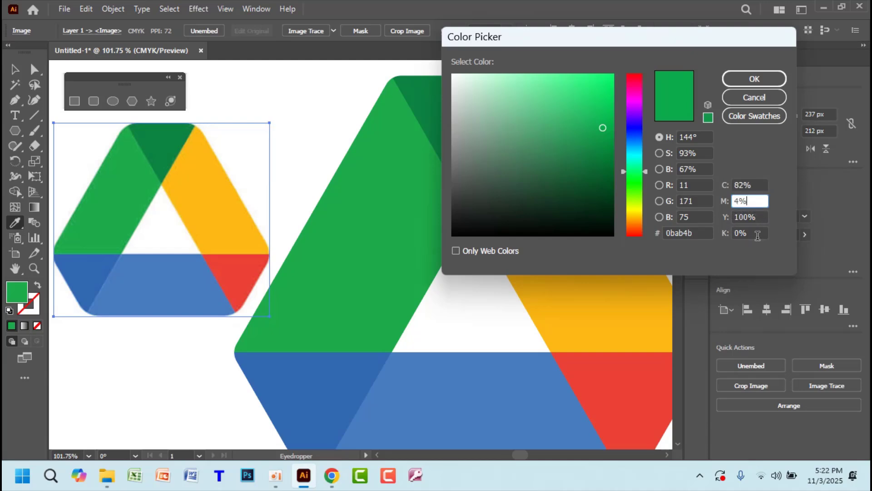
pyautogui.click(758, 235)
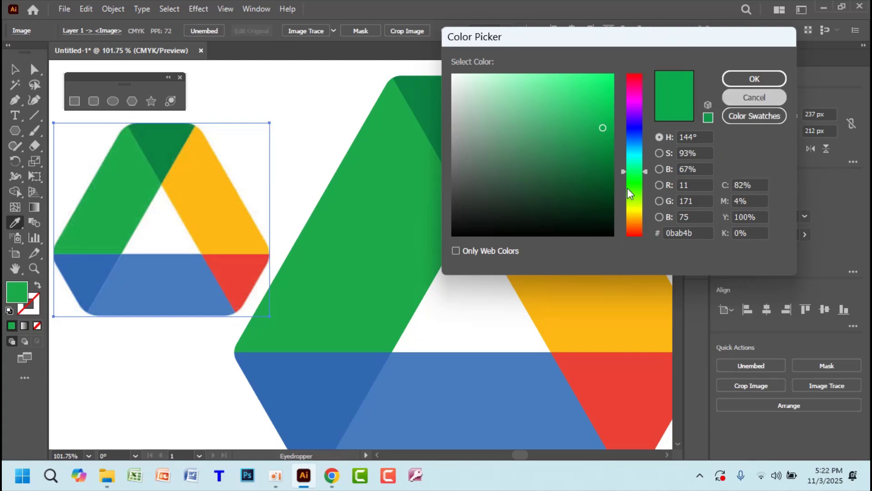
pyautogui.press('Return')
# Deselect the small logo and recheck the green fill in the Color Picker without changes
pyautogui.press('v')
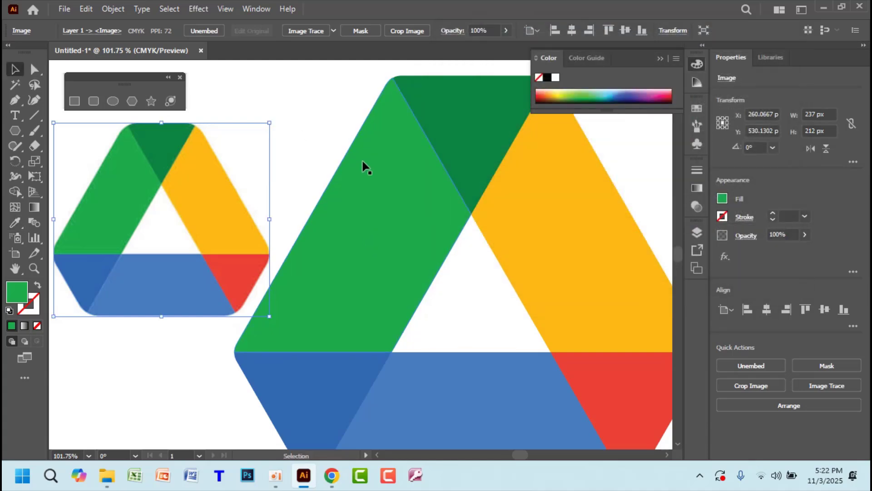
pyautogui.click(298, 131)
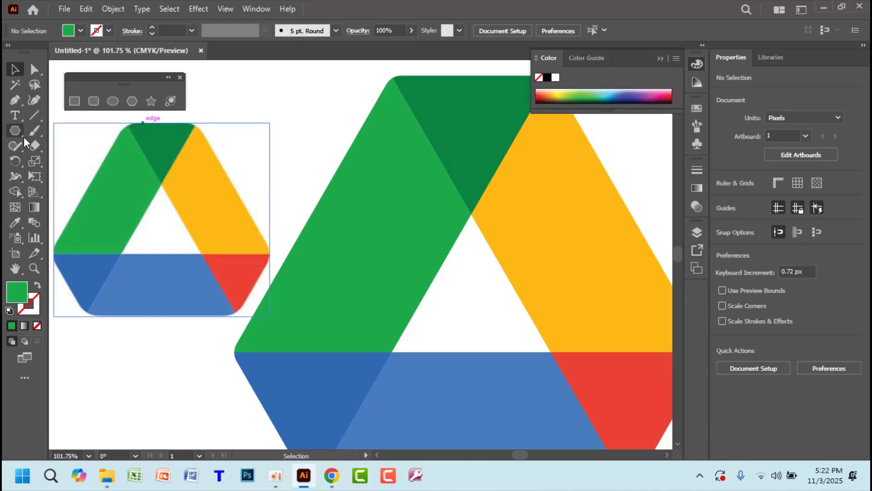
pyautogui.click(10, 224)
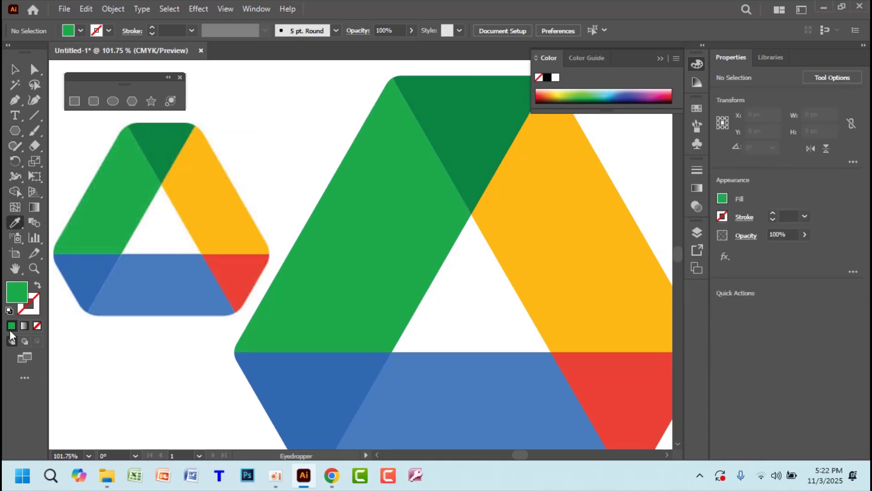
pyautogui.doubleClick(20, 299)
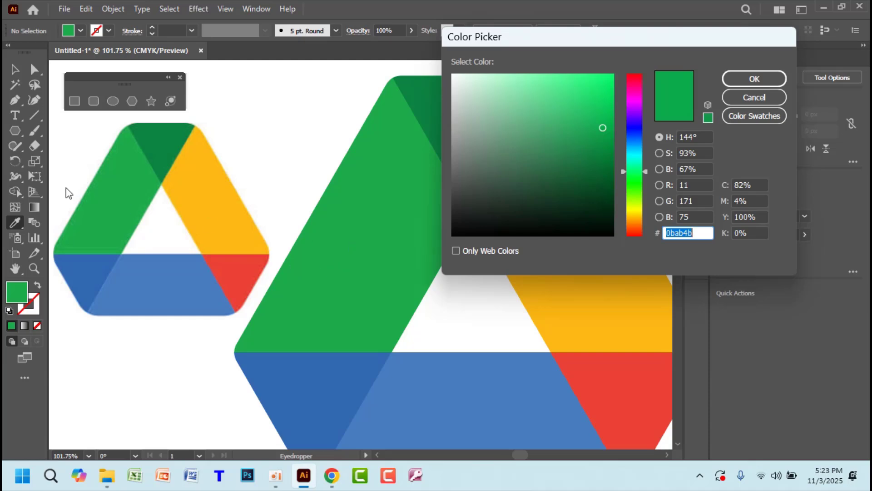
pyautogui.click(754, 97)
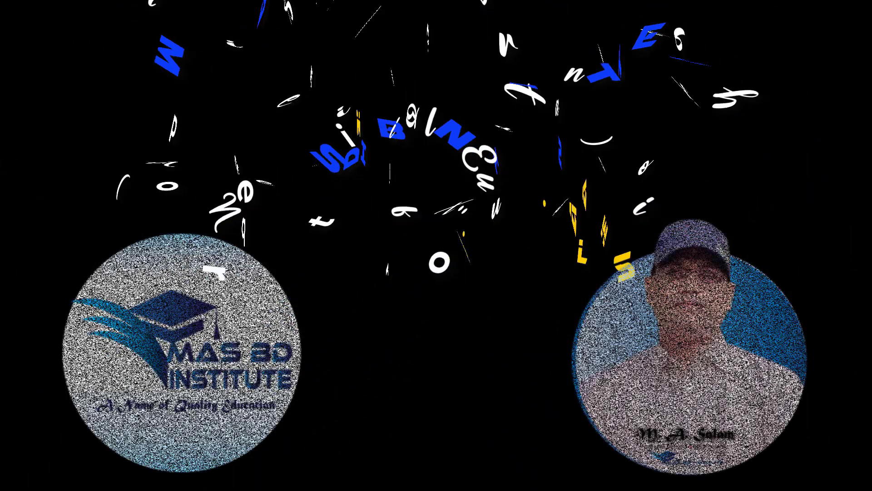